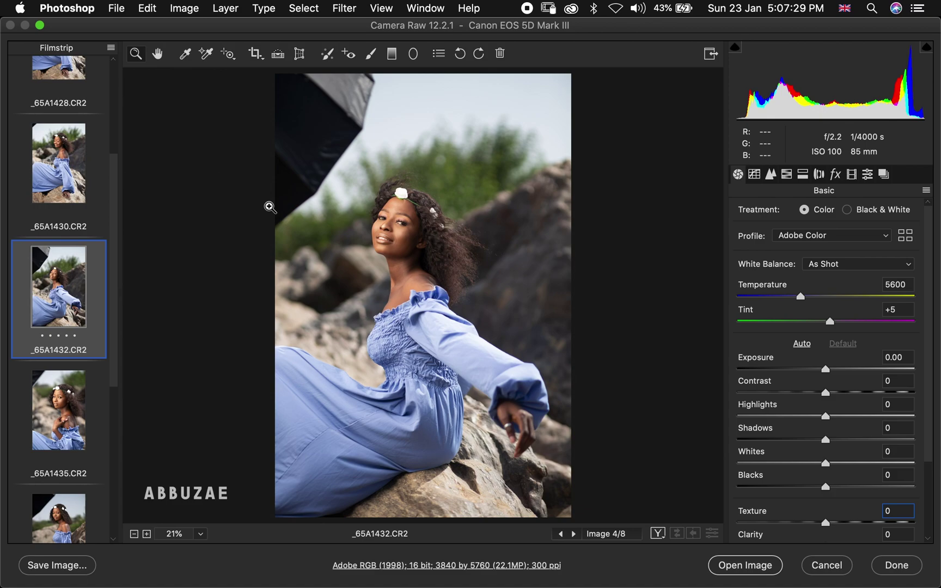
# Step through the filmstrip from _65A1435.CR2 to _65A1437.CR2, image 6 of 8.
pyautogui.click(66, 422)
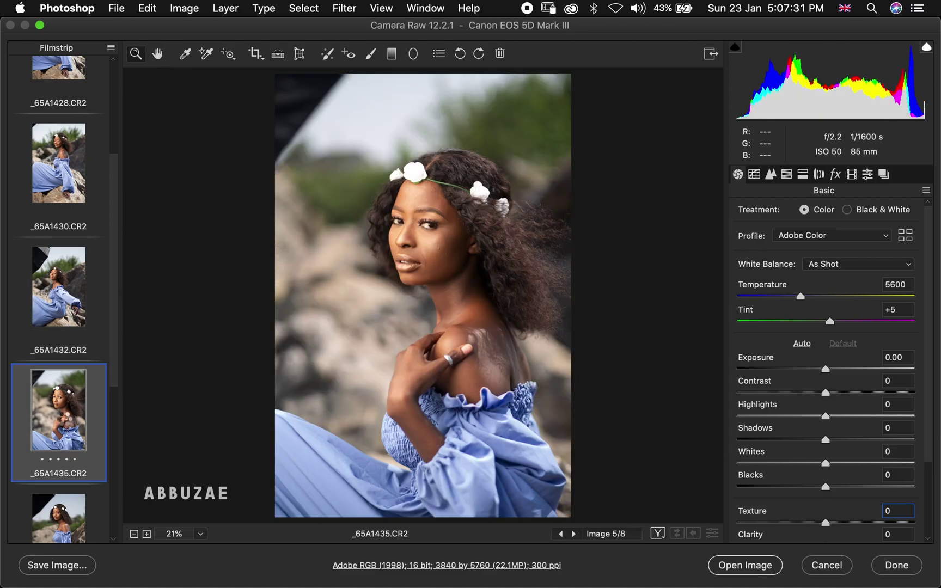
pyautogui.press('Down')
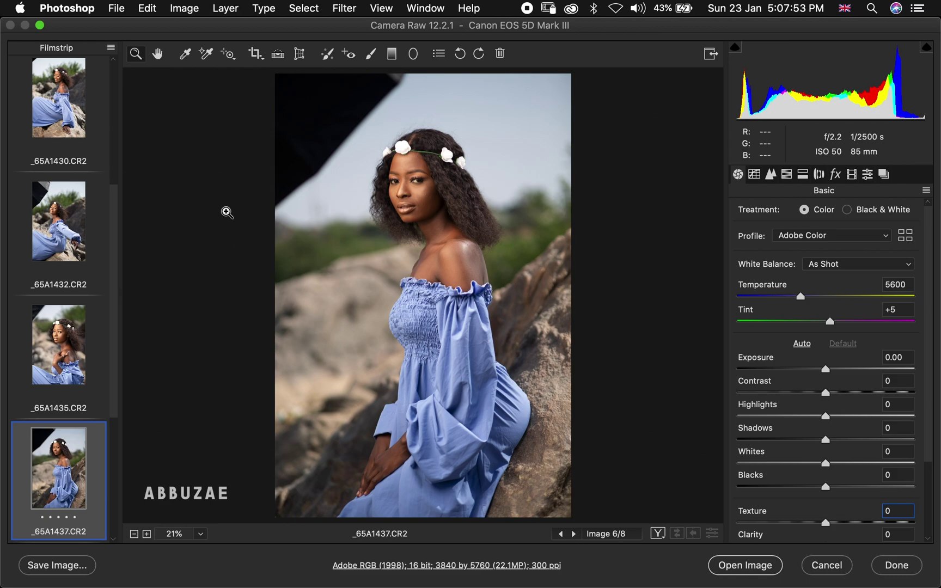
# Review the workflow options, keeping Adobe RGB (1998), 16 Bits/Channel and 300 ppi.
pyautogui.click(434, 568)
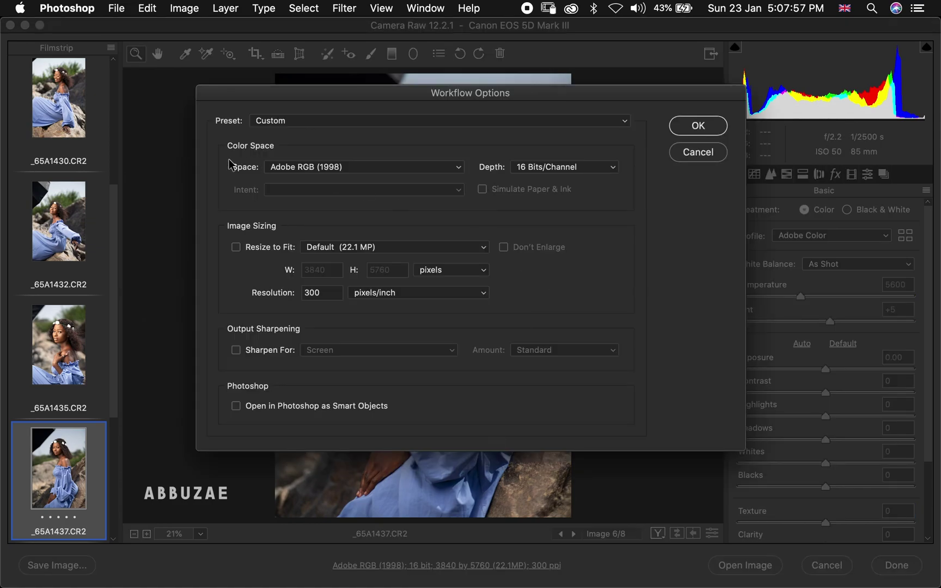
pyautogui.click(329, 171)
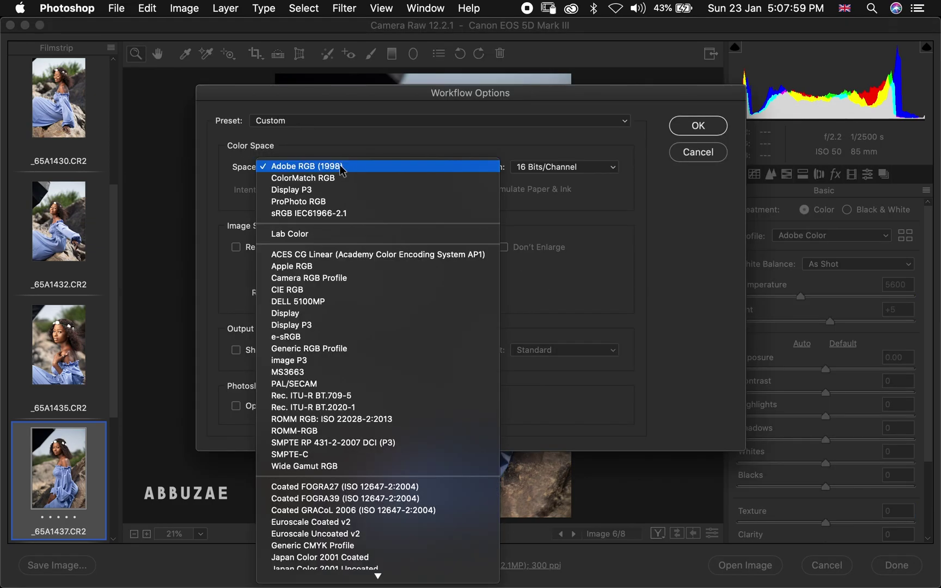
pyautogui.click(643, 210)
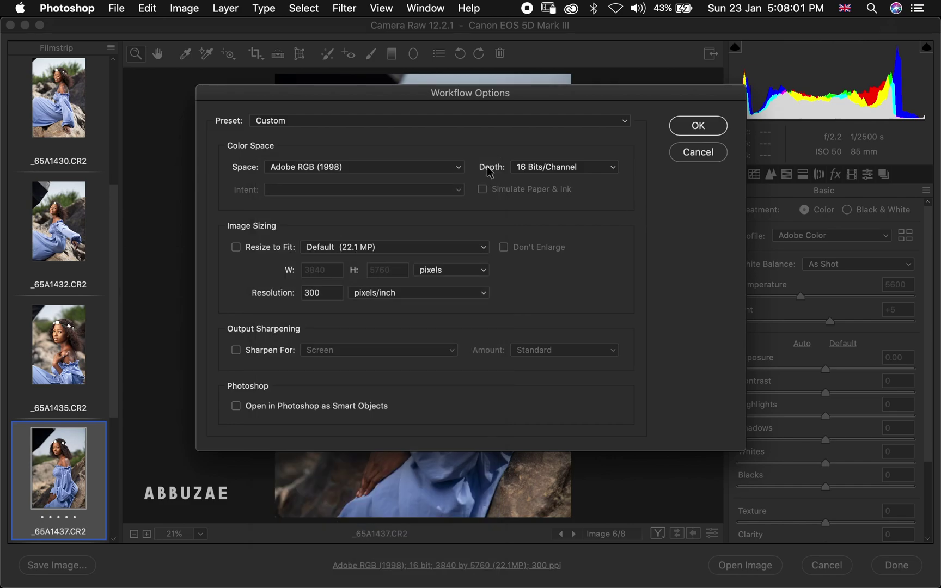
pyautogui.click(560, 169)
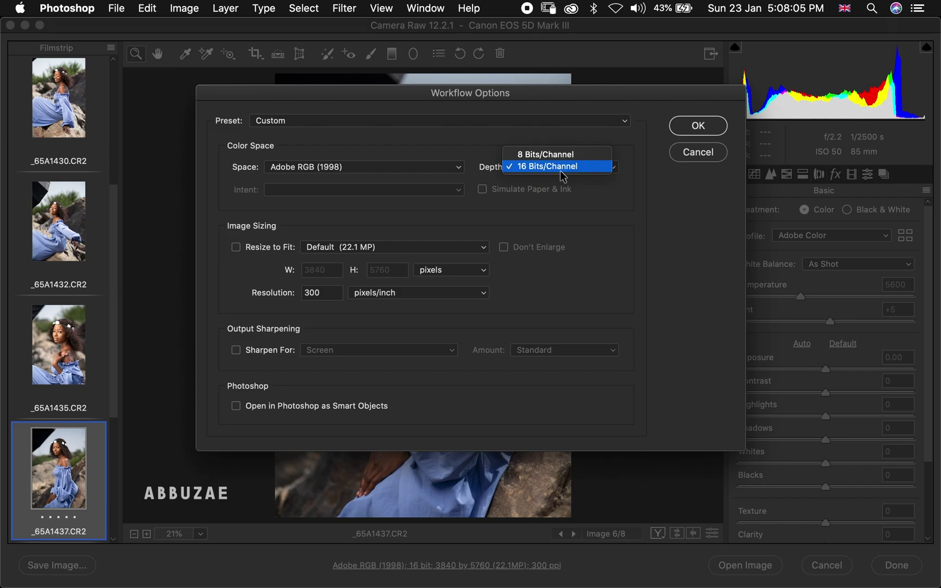
pyautogui.click(542, 167)
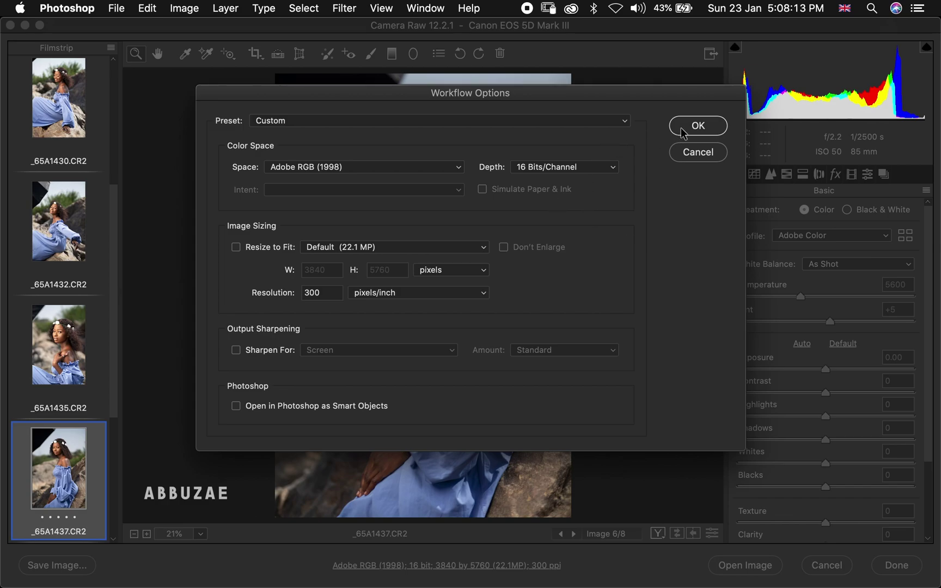
pyautogui.click(699, 128)
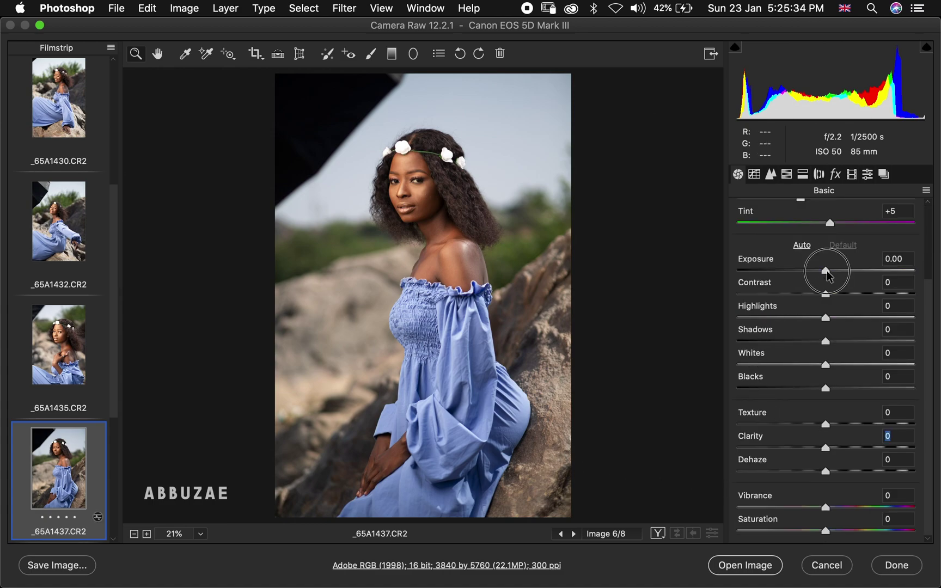
# Try Exposure at +0.20 and lower Highlights, then reset both to zero.
pyautogui.moveTo(827, 271); pyautogui.dragTo(830, 271)
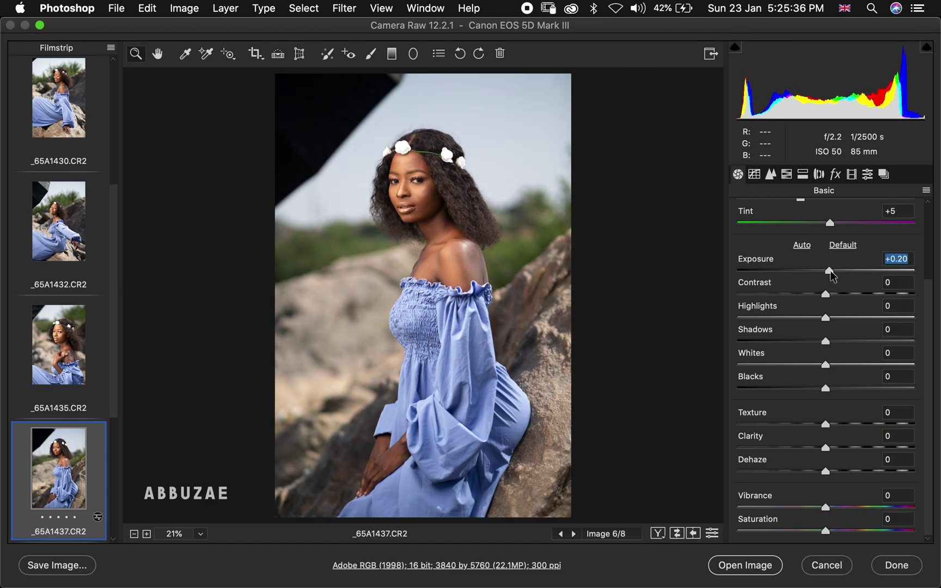
pyautogui.doubleClick(830, 271)
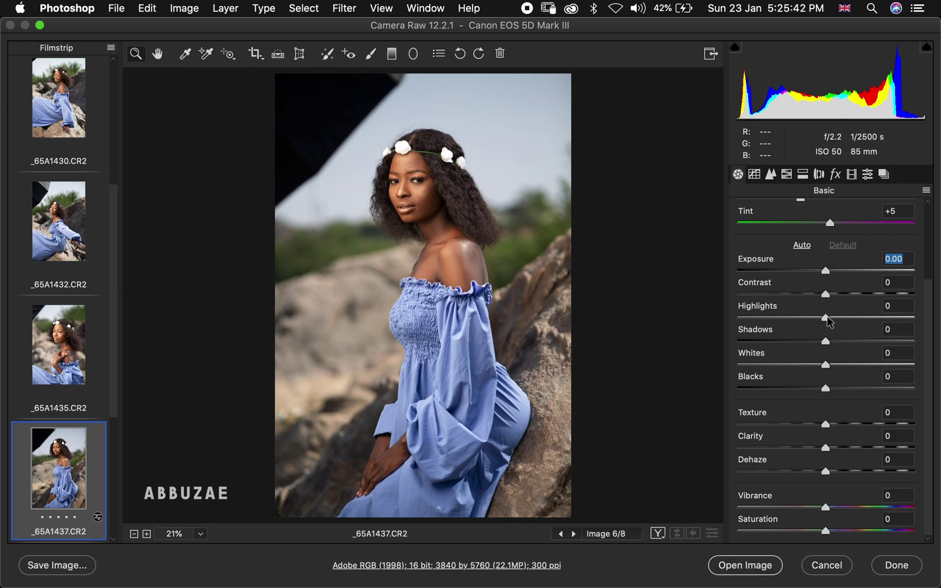
pyautogui.moveTo(826, 318)
pyautogui.mouseDown()
pyautogui.moveTo(871, 319)
pyautogui.moveTo(800, 319)
pyautogui.moveTo(821, 318)
pyautogui.mouseUp()
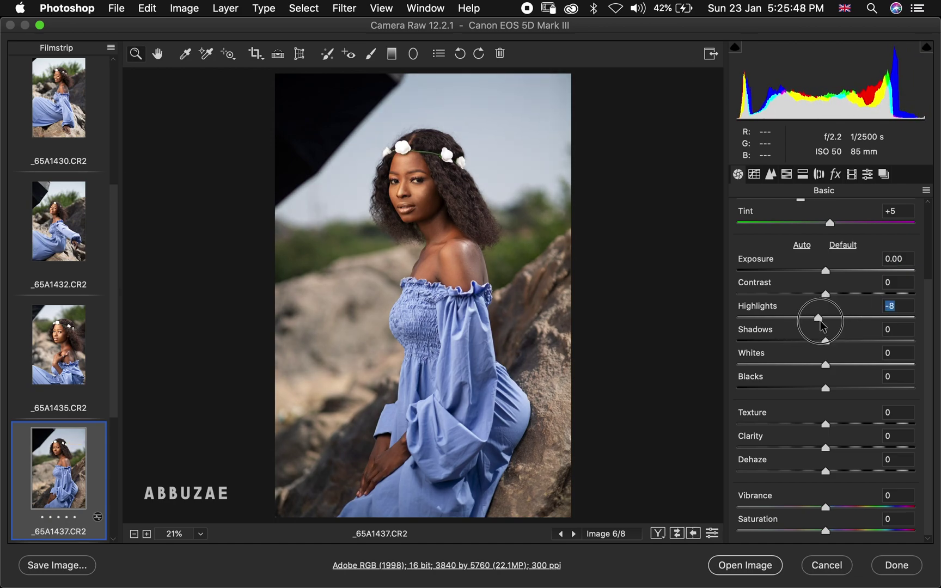
pyautogui.doubleClick(824, 321)
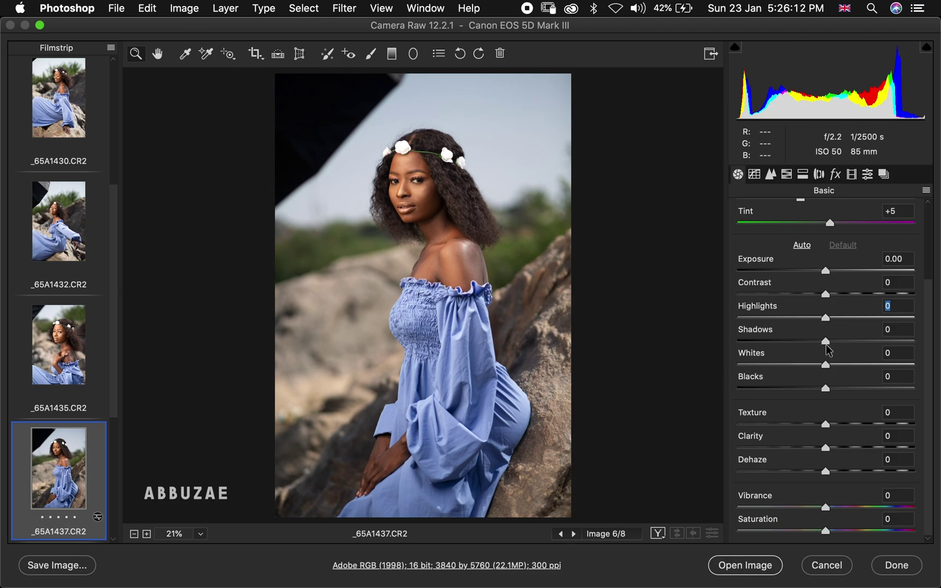
# Set Shadows to +17, Whites to +23 and Clarity to +11.
pyautogui.moveTo(826, 340); pyautogui.dragTo(841, 342)
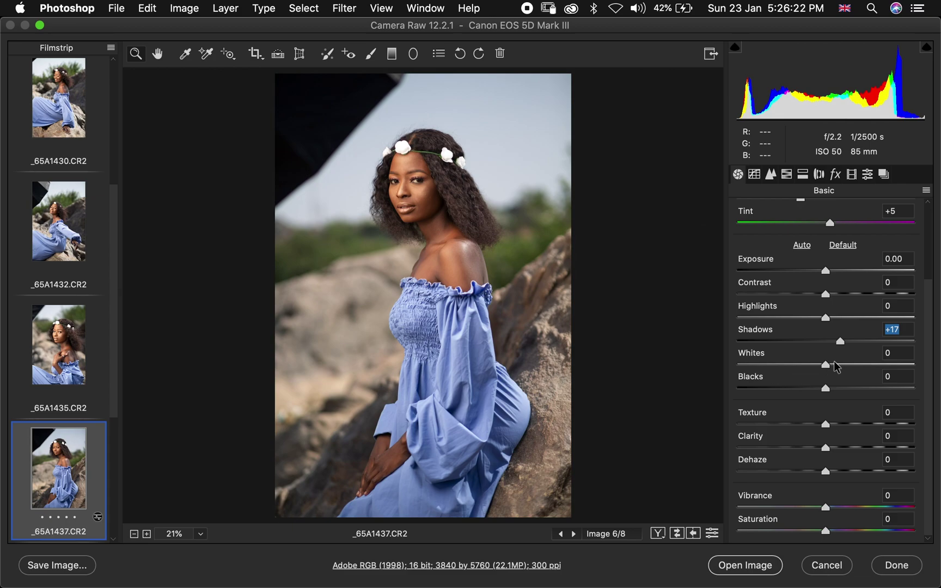
pyautogui.moveTo(824, 366); pyautogui.dragTo(845, 371)
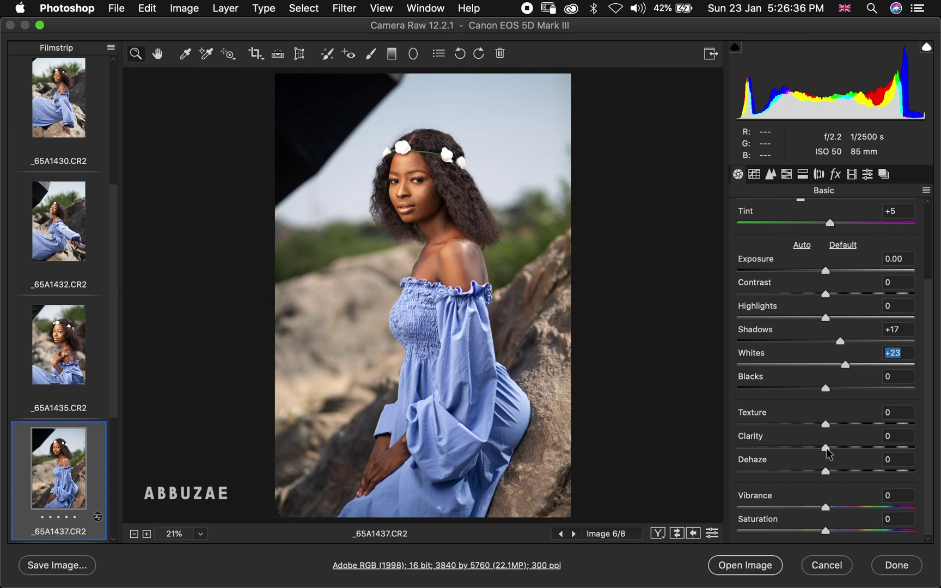
pyautogui.moveTo(826, 448); pyautogui.dragTo(836, 447)
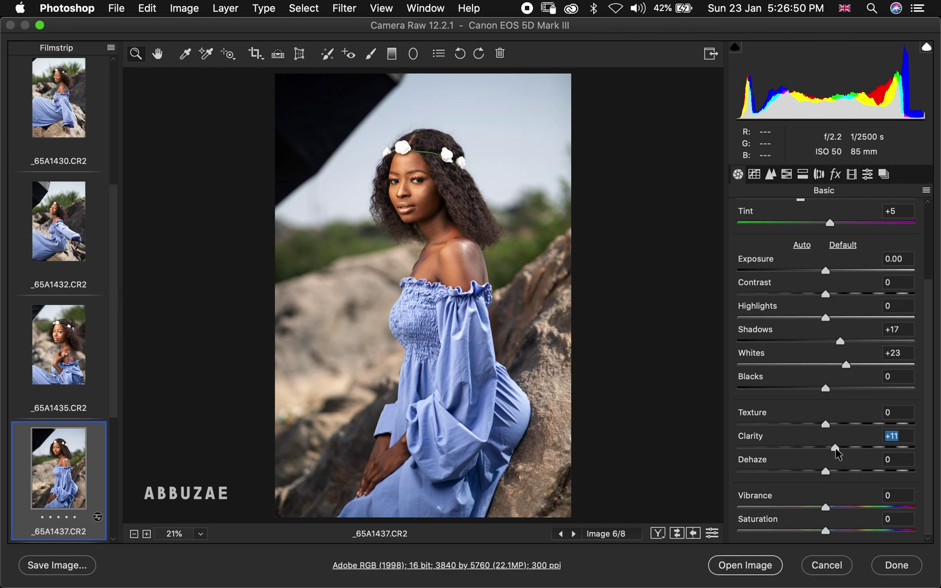
# Browse the HSL Hue, Saturation and Luminance views, then try and reset the Blues hue.
pyautogui.click(788, 177)
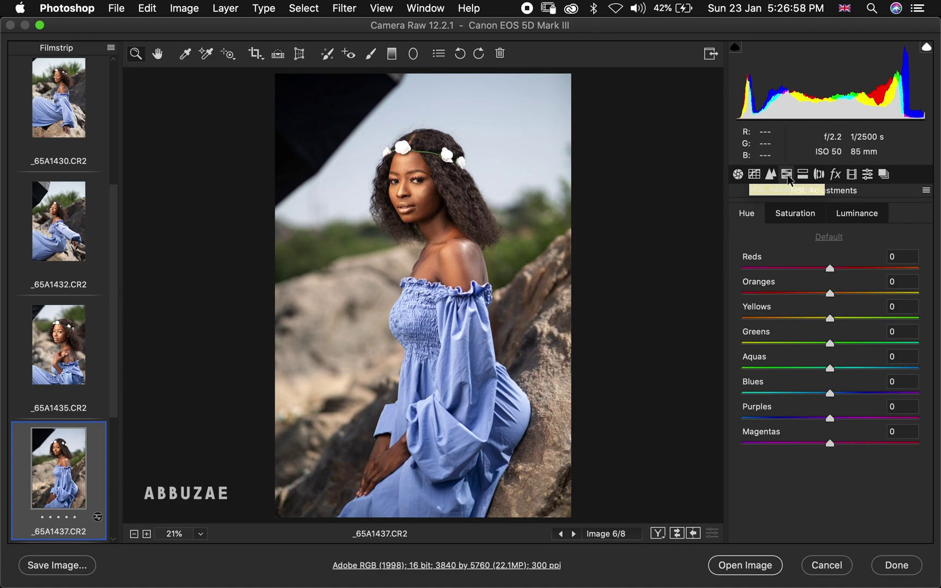
pyautogui.click(745, 216)
pyautogui.click(795, 216)
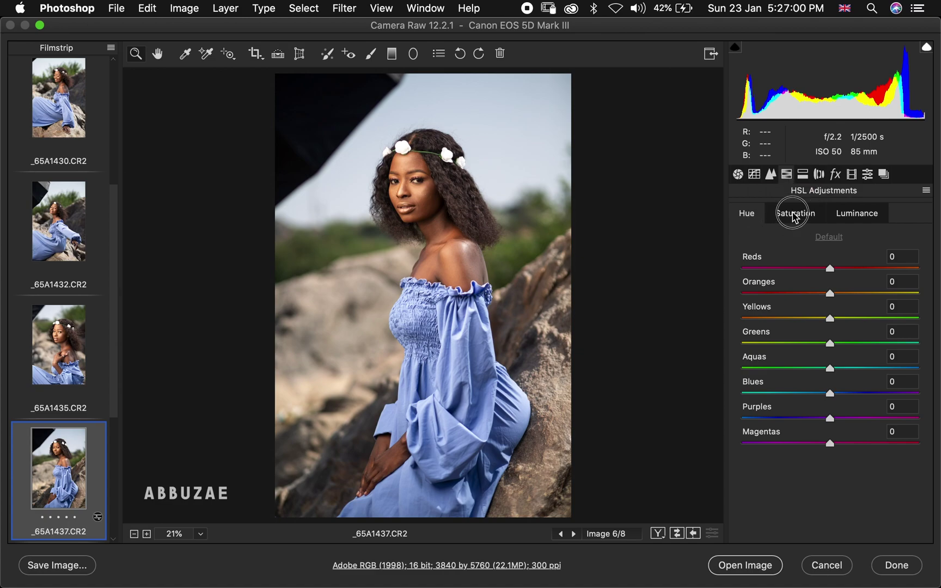
pyautogui.click(859, 214)
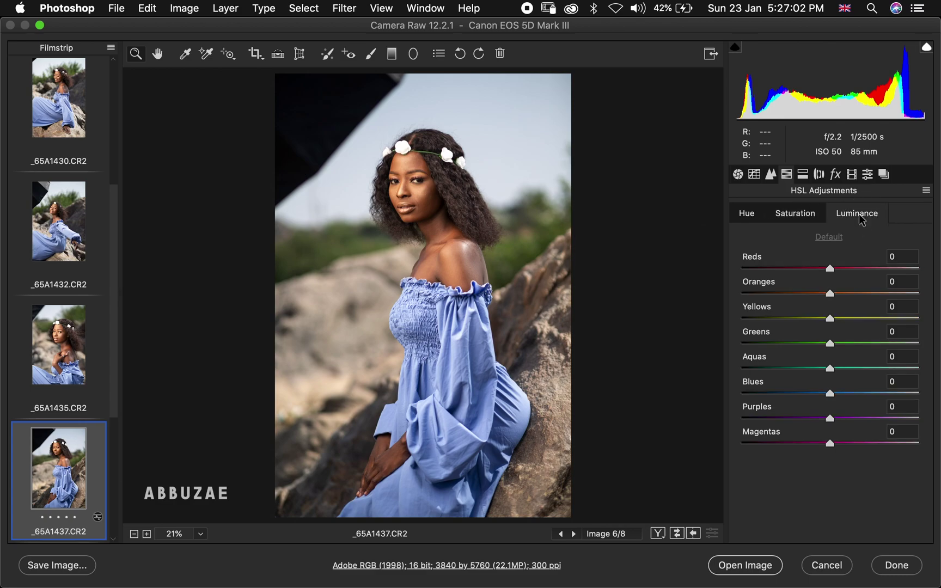
pyautogui.click(748, 216)
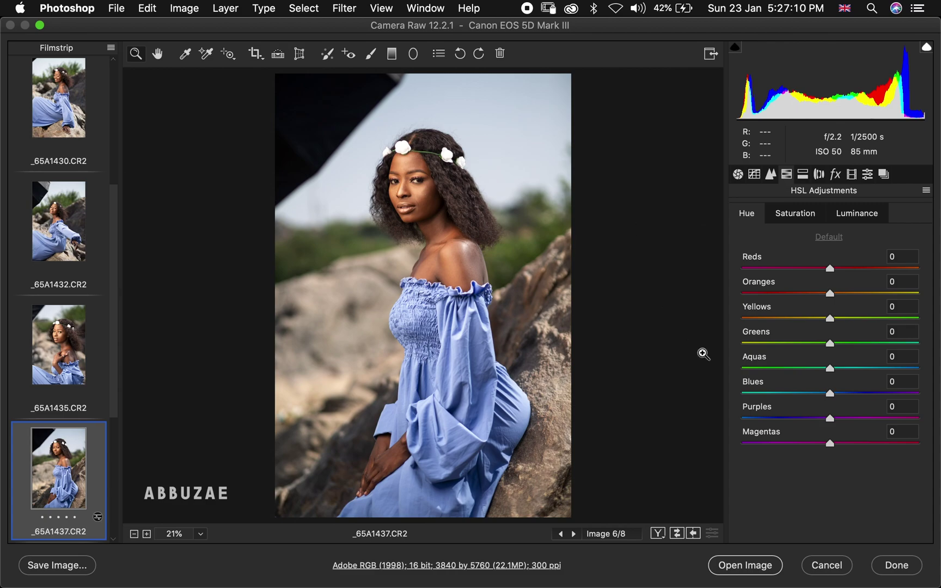
pyautogui.moveTo(830, 394); pyautogui.dragTo(773, 391)
pyautogui.doubleClick(774, 391)
# Experiment with Blues saturation on the Saturation view, then reset it to 0.
pyautogui.click(797, 213)
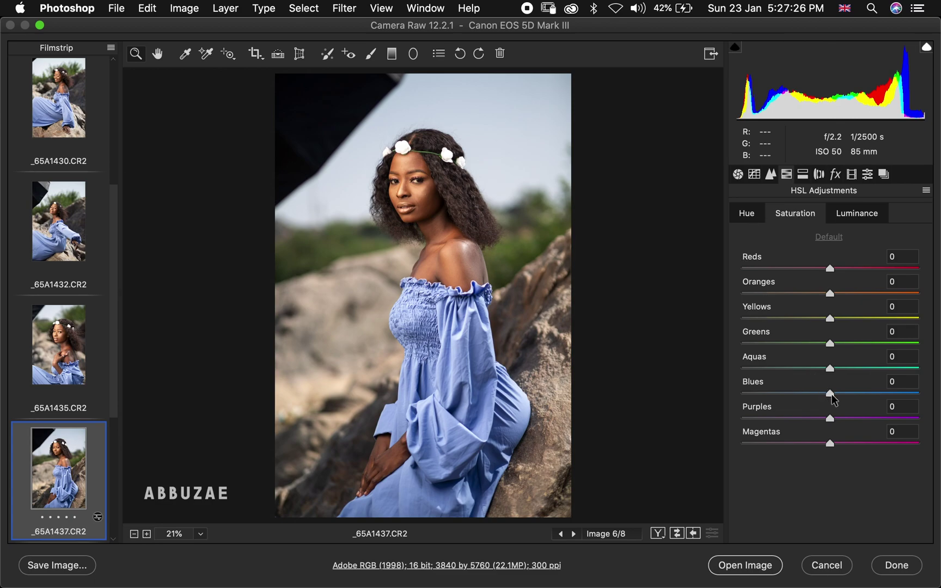
pyautogui.moveTo(828, 392); pyautogui.dragTo(723, 406)
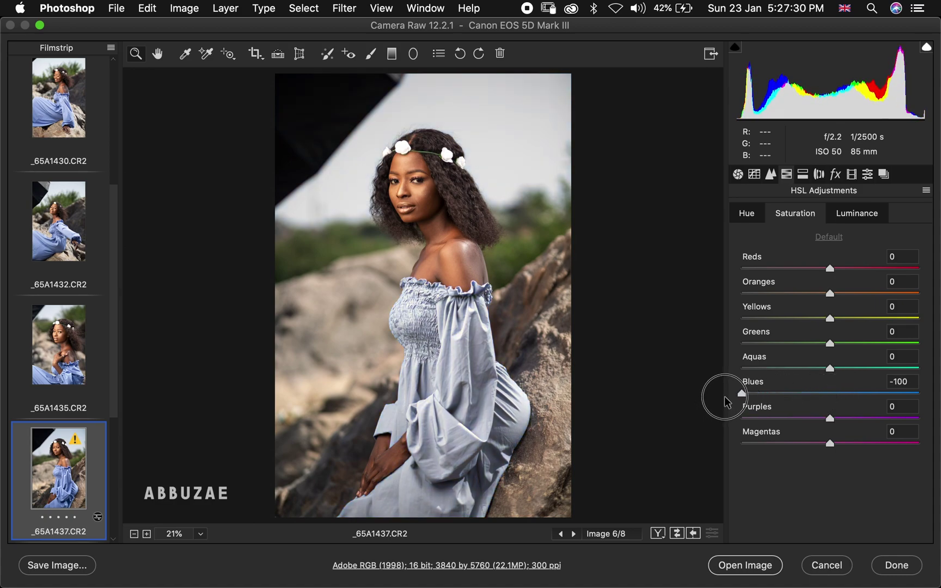
pyautogui.moveTo(740, 395); pyautogui.dragTo(882, 395)
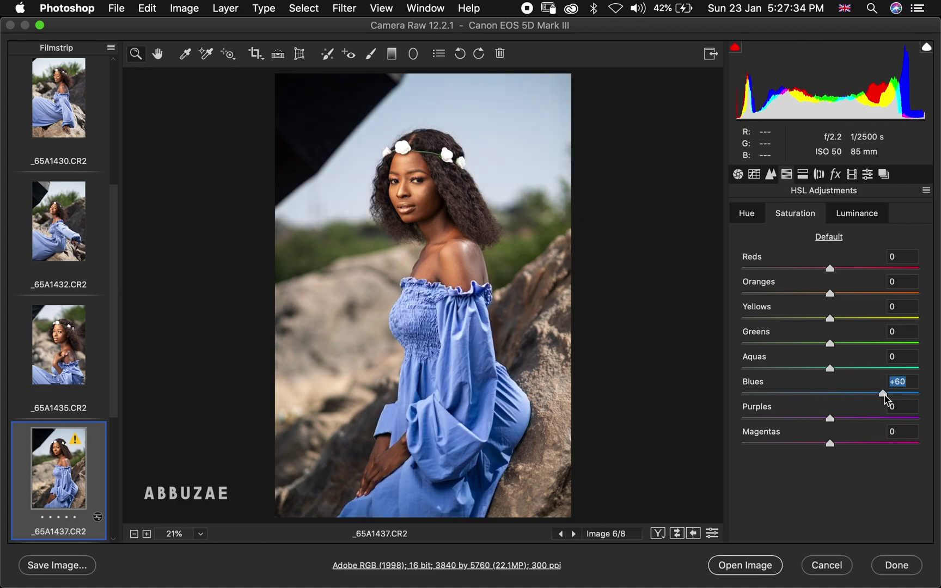
pyautogui.doubleClick(884, 395)
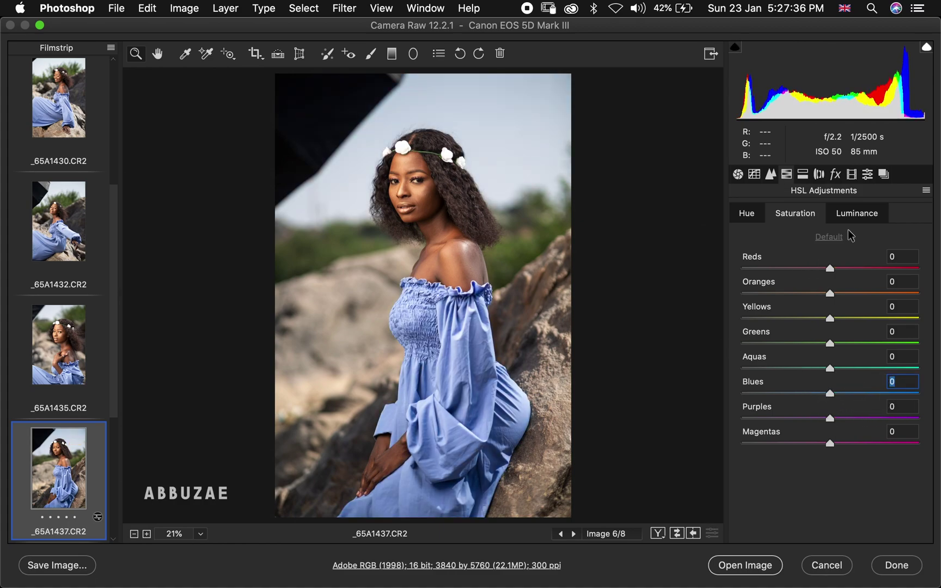
pyautogui.click(860, 212)
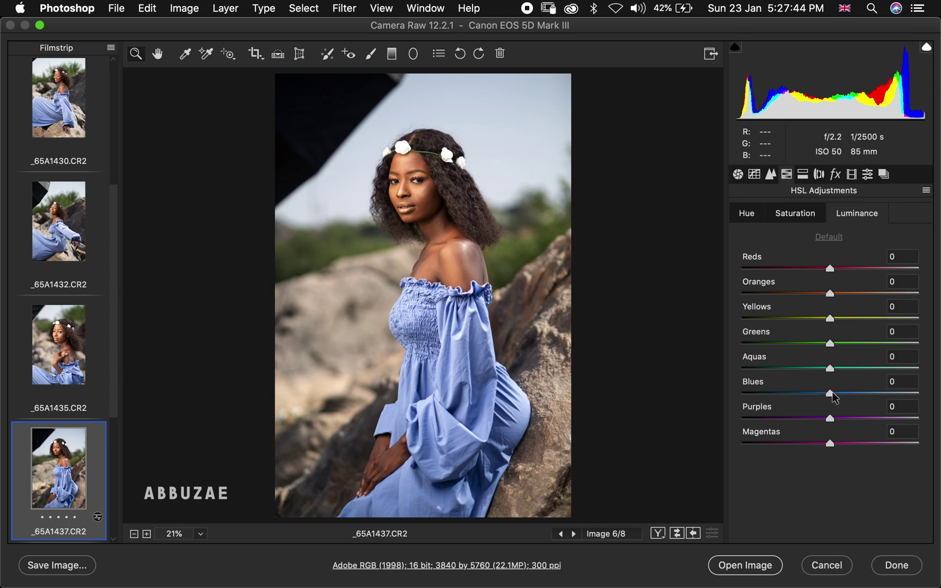
pyautogui.moveTo(833, 392); pyautogui.dragTo(884, 389)
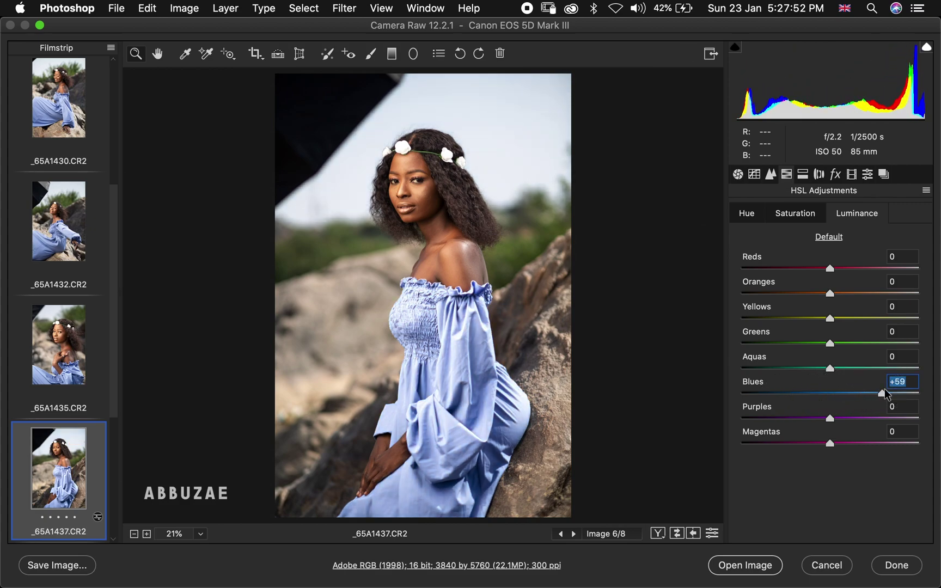
pyautogui.doubleClick(883, 392)
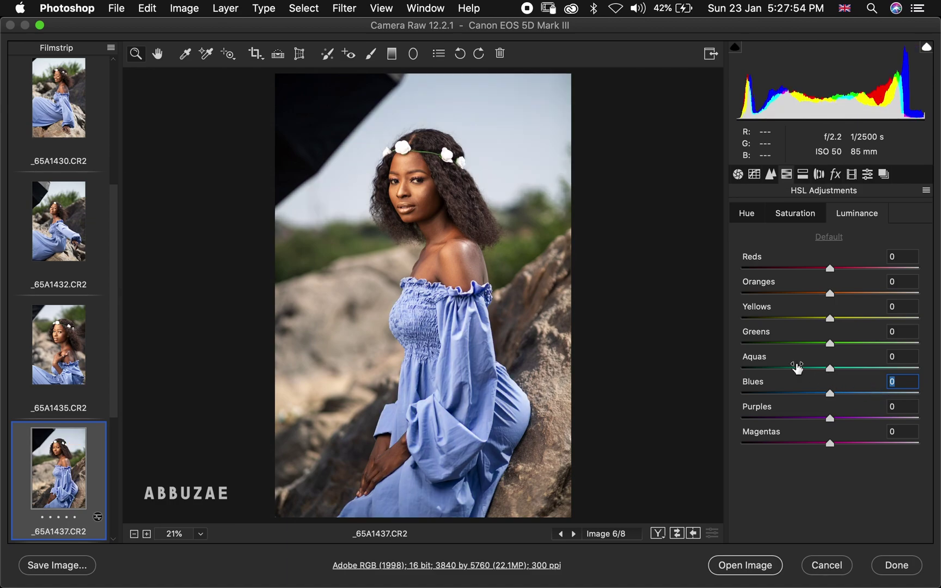
pyautogui.click(742, 211)
pyautogui.click(791, 212)
pyautogui.click(865, 221)
# Try lowering Blues saturation, then reset it to 0.
pyautogui.click(747, 213)
pyautogui.click(795, 212)
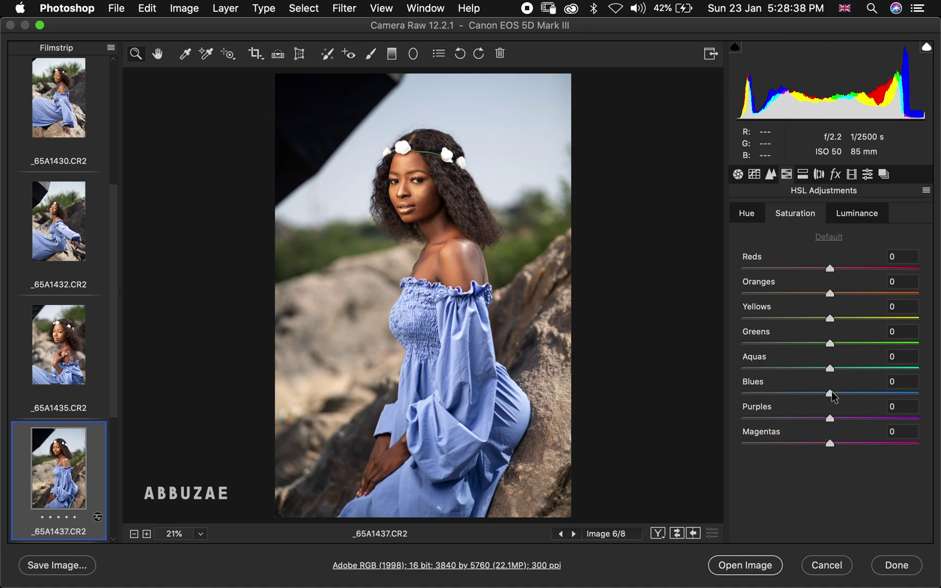
pyautogui.moveTo(832, 391); pyautogui.dragTo(808, 400)
pyautogui.doubleClick(808, 400)
# Shift the Blues hue toward cyan at -35, then reset it to 0.
pyautogui.click(753, 218)
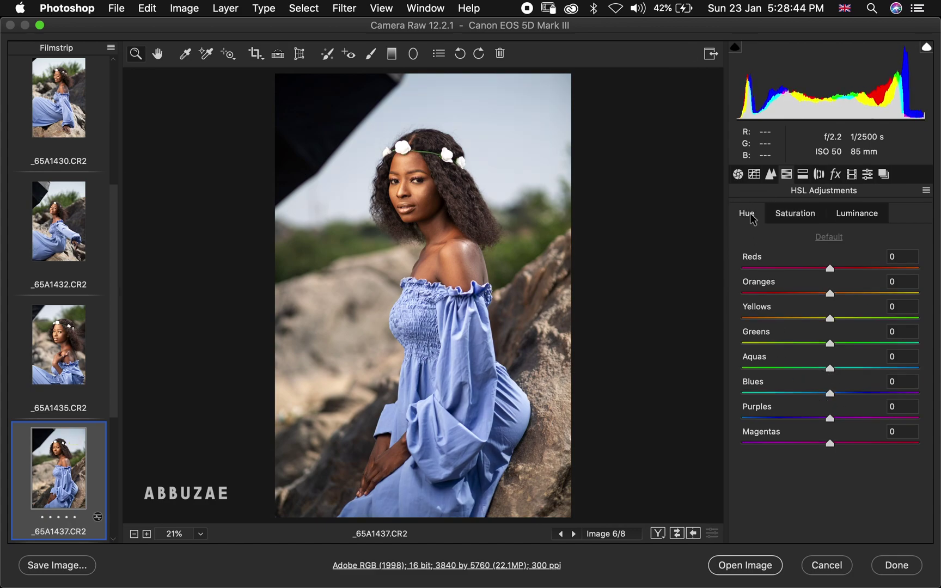
pyautogui.click(830, 393)
pyautogui.moveTo(830, 393); pyautogui.dragTo(797, 404)
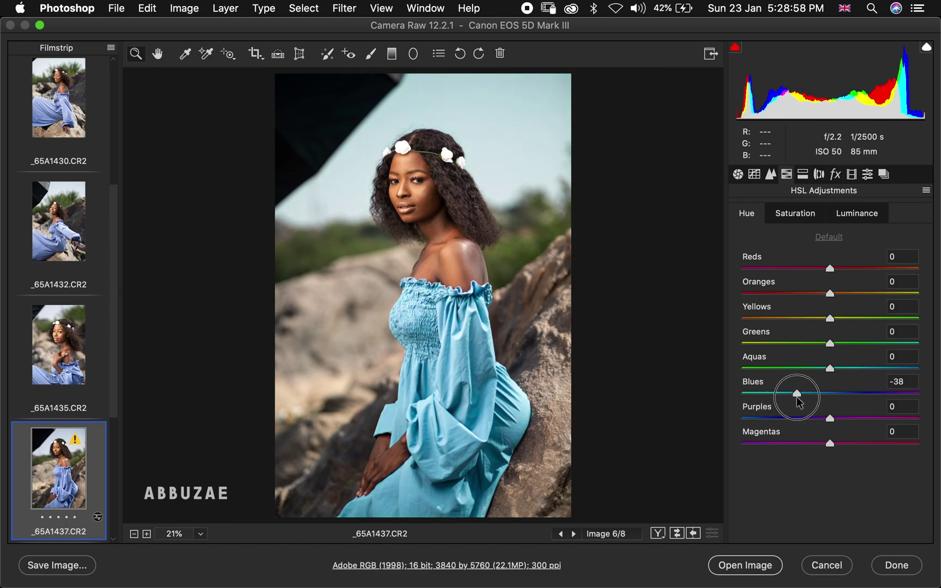
pyautogui.moveTo(797, 397); pyautogui.dragTo(799, 397)
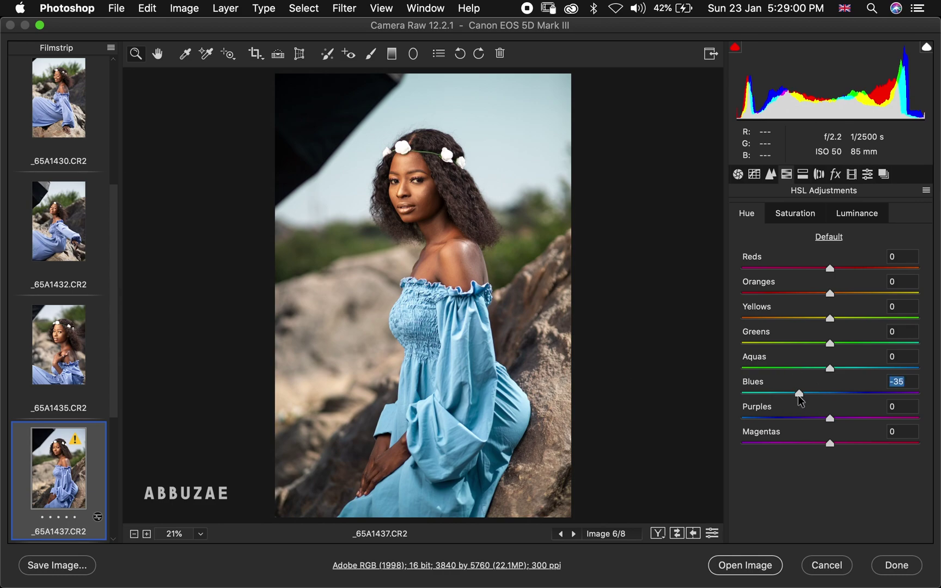
pyautogui.doubleClick(799, 394)
pyautogui.click(806, 216)
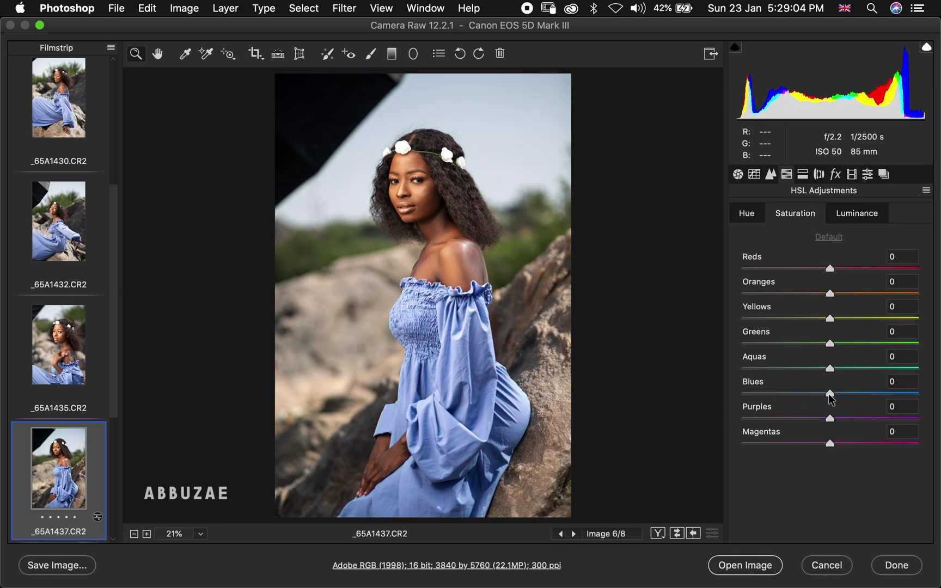
# Desaturate Blues to -81 and Greens to -100, then start shifting the Greens hue.
pyautogui.moveTo(829, 395); pyautogui.dragTo(758, 402)
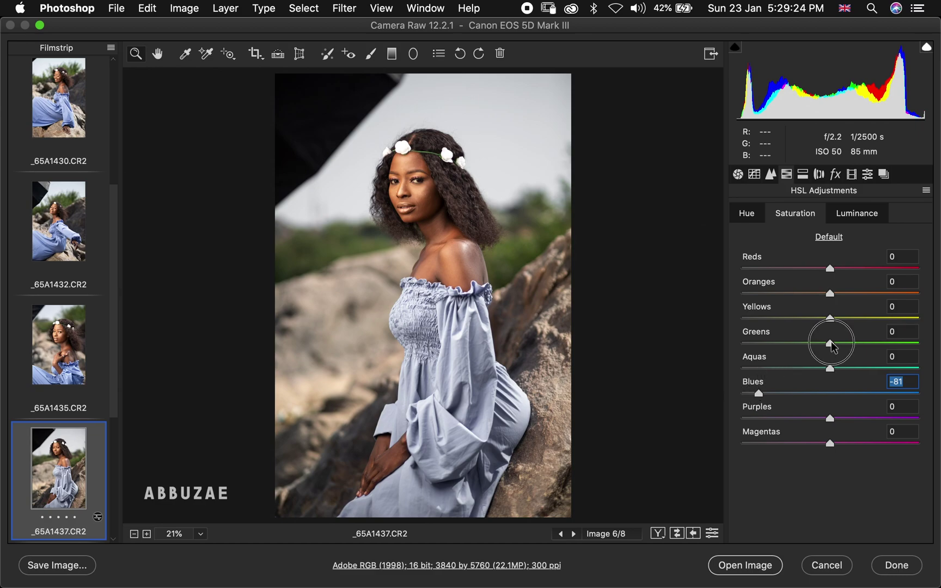
pyautogui.moveTo(831, 342); pyautogui.dragTo(741, 348)
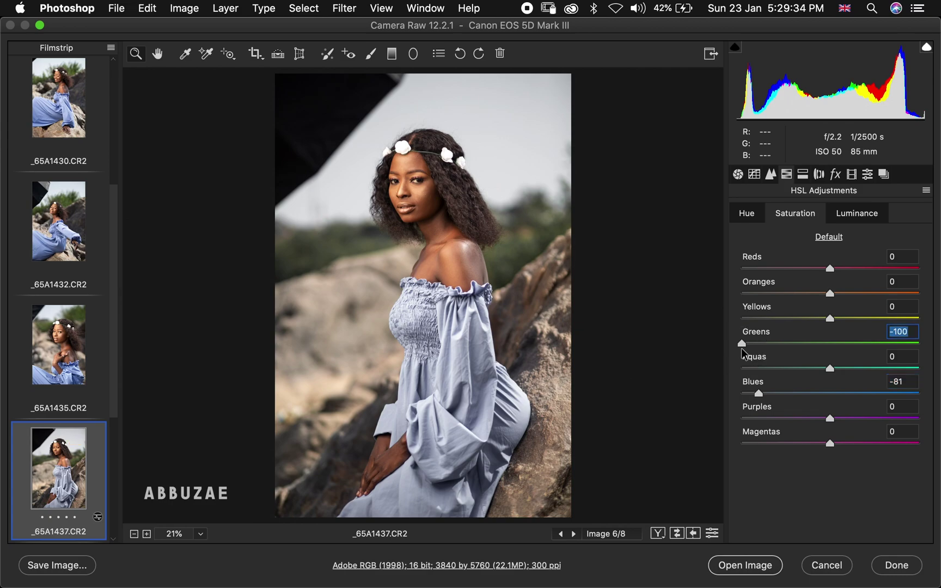
pyautogui.click(746, 215)
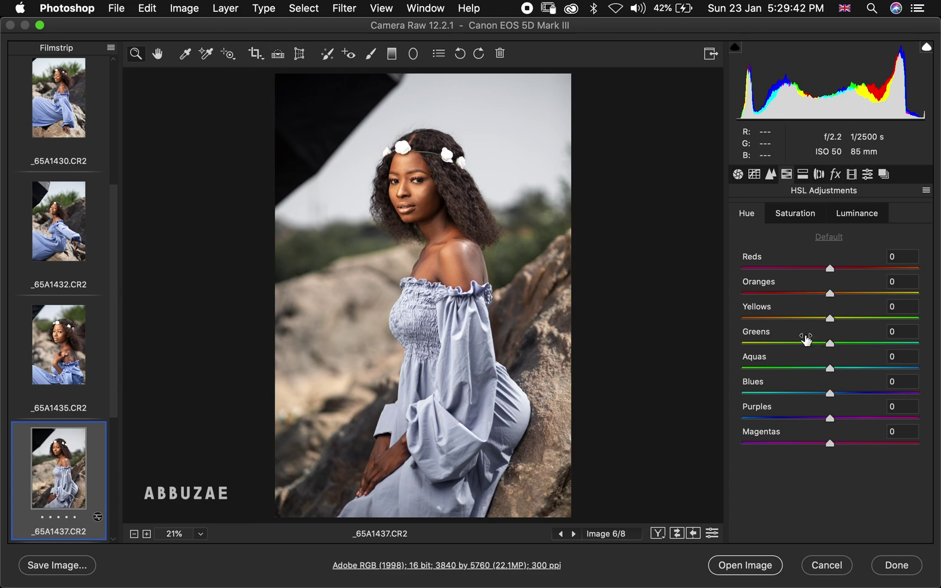
pyautogui.click(834, 343)
pyautogui.moveTo(834, 343); pyautogui.dragTo(814, 354)
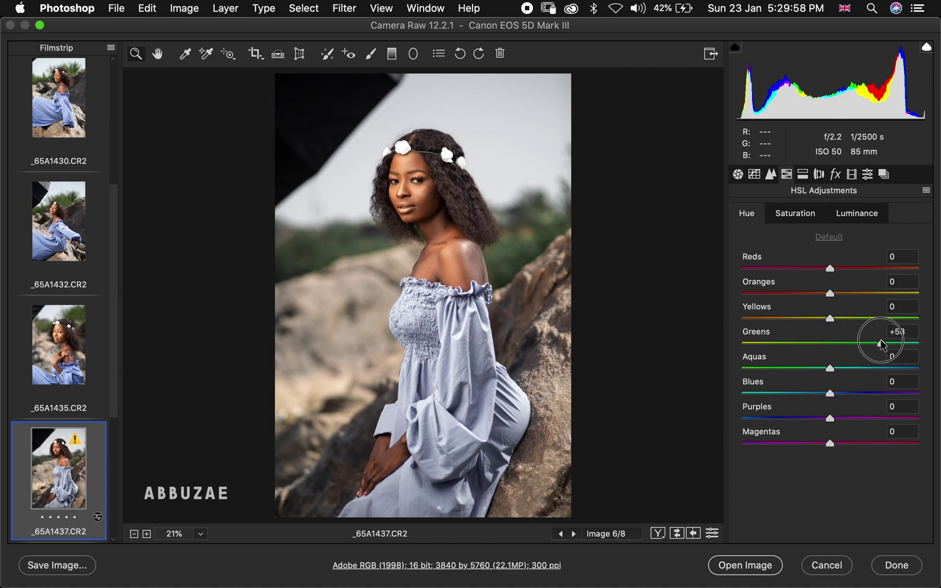
# Set Greens hue to +56 and Blues hue to -100, turning the dress teal.
pyautogui.moveTo(879, 340); pyautogui.dragTo(880, 340)
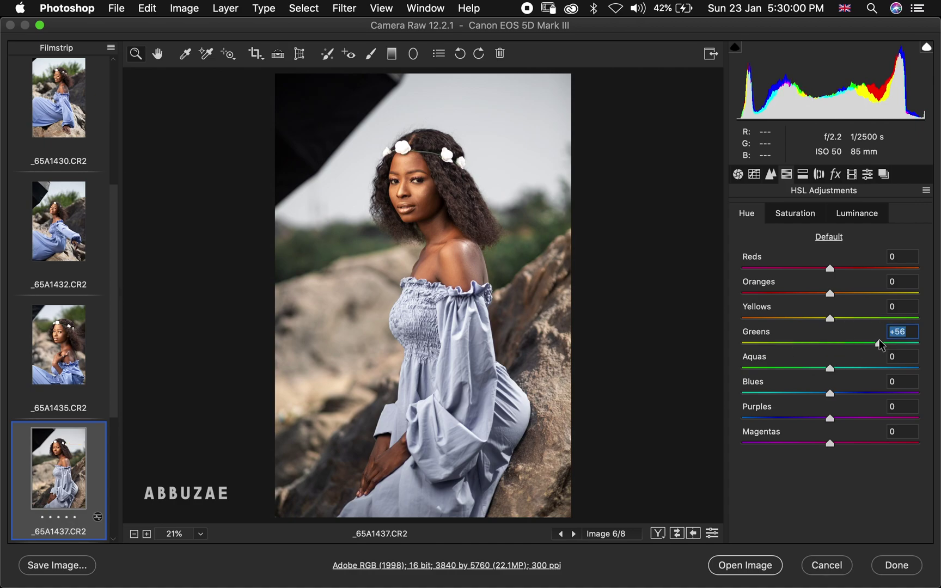
pyautogui.press('shift')
pyautogui.press('shift')
pyautogui.moveTo(830, 393); pyautogui.dragTo(708, 395)
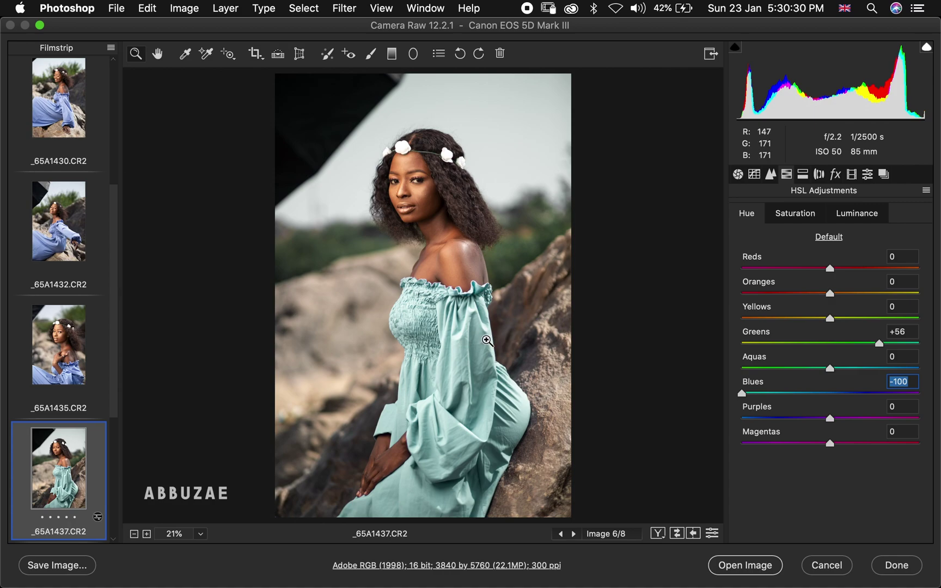
pyautogui.click(856, 216)
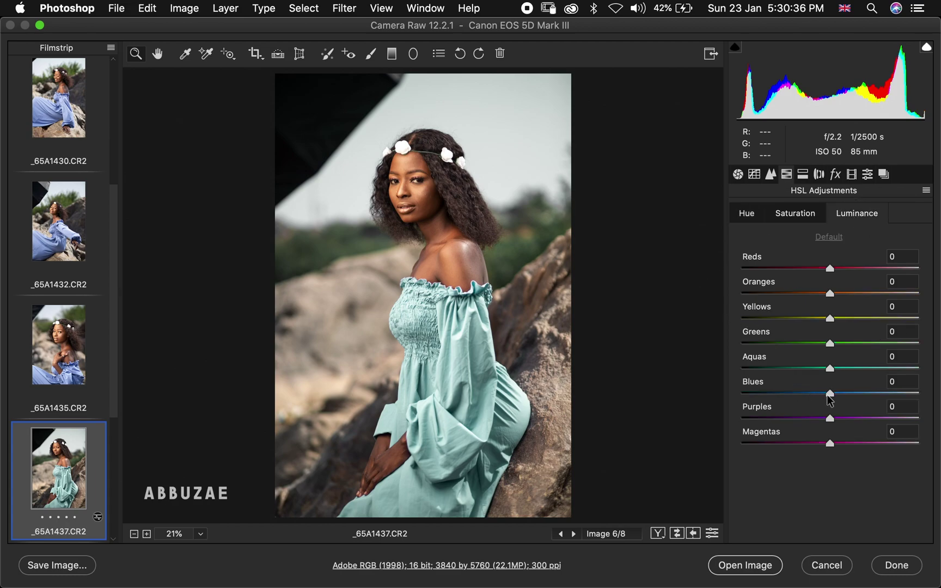
# Darken Blues luminance to -70, compare with a reset, then undo to restore -70.
pyautogui.moveTo(830, 395); pyautogui.dragTo(768, 409)
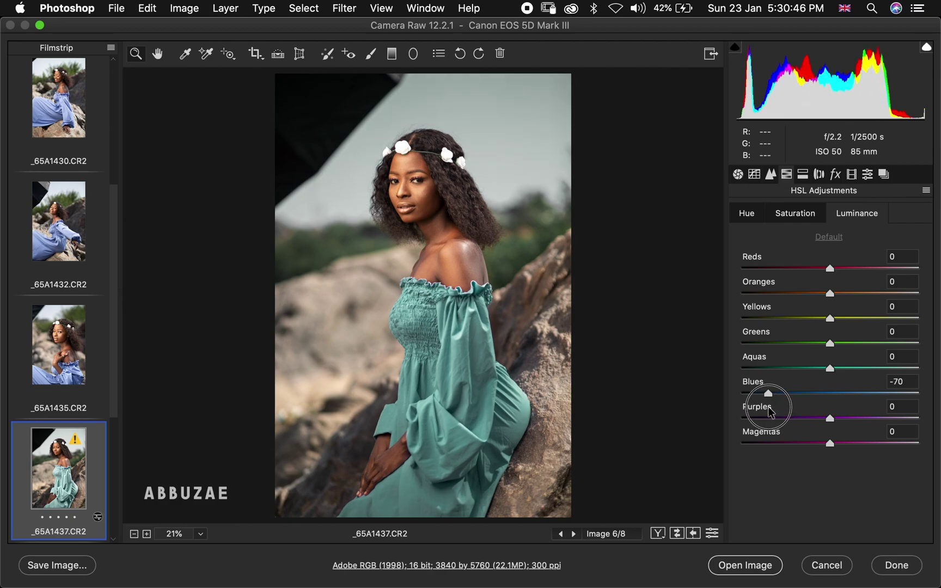
pyautogui.moveTo(770, 413); pyautogui.dragTo(770, 413)
pyautogui.doubleClick(771, 412)
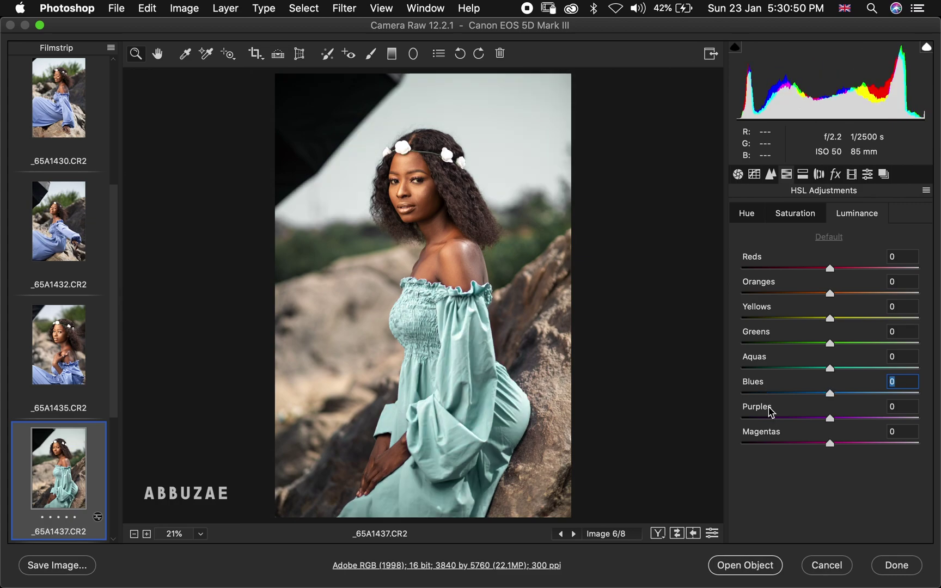
pyautogui.press('super+z')
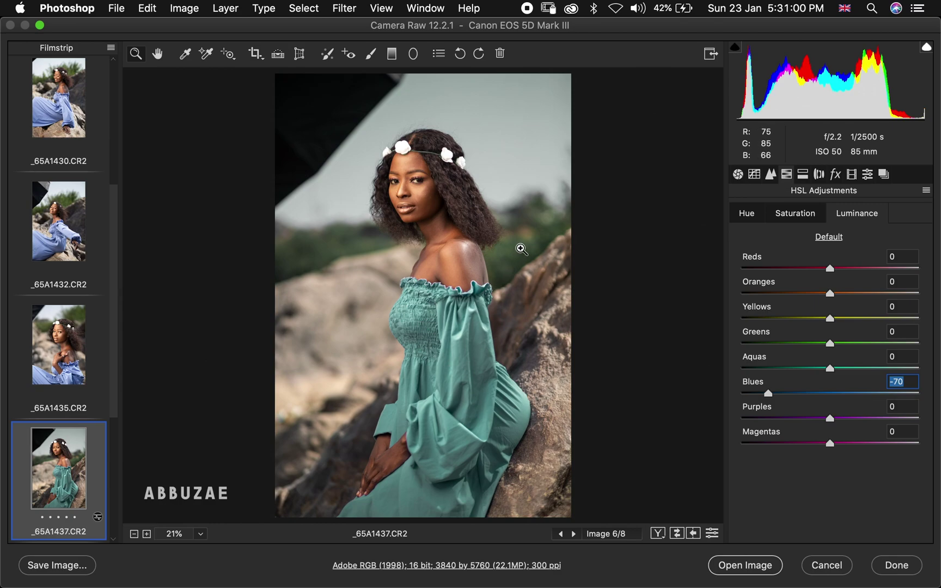
pyautogui.click(658, 534)
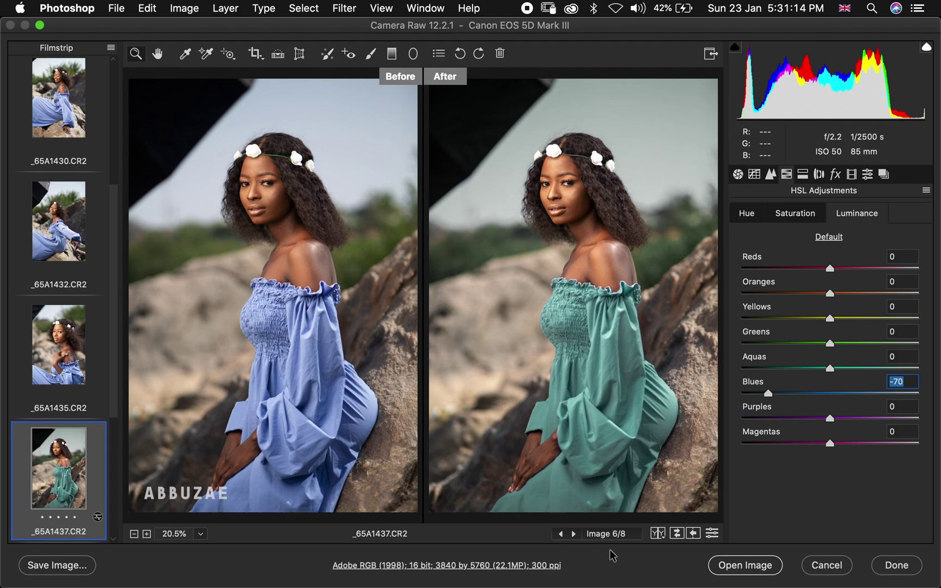
pyautogui.click(659, 535)
pyautogui.click(659, 535)
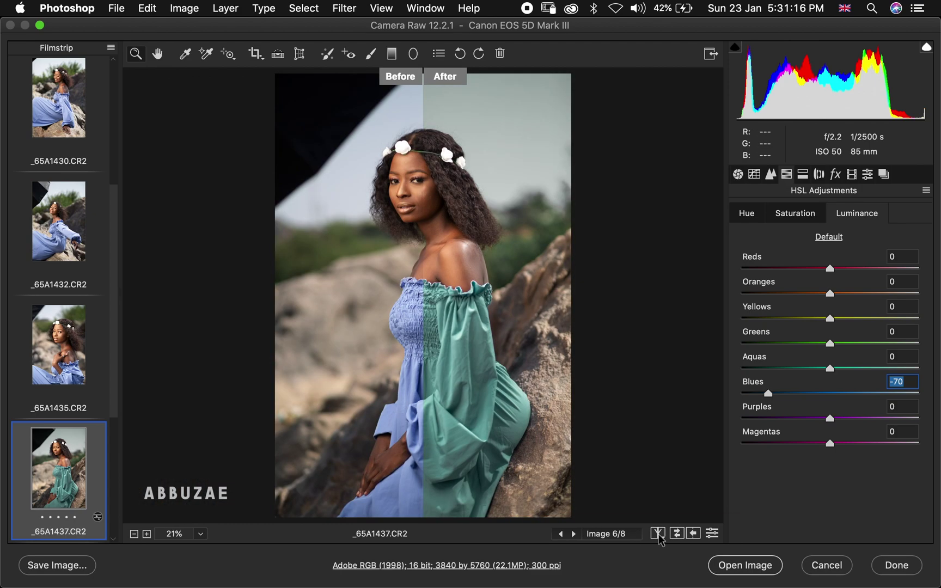
pyautogui.click(659, 535)
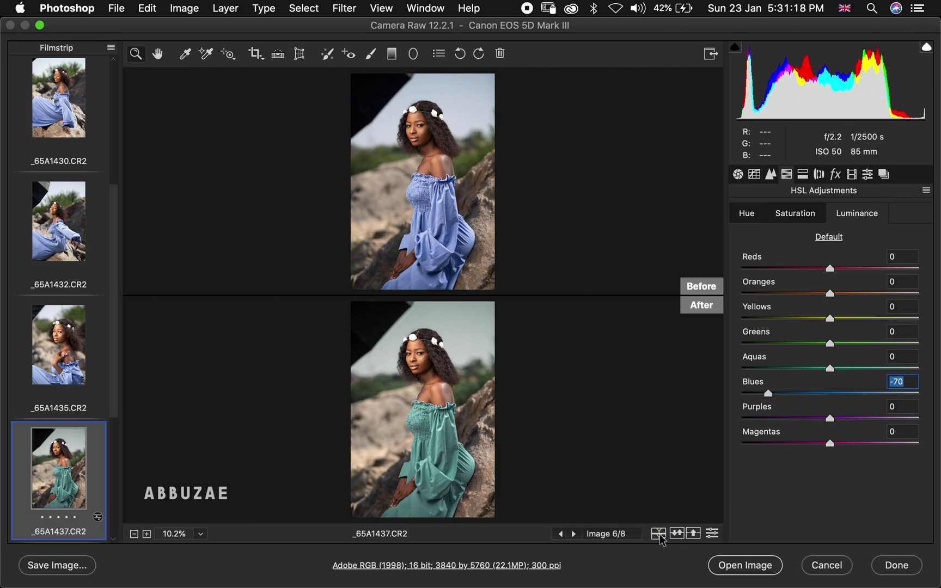
pyautogui.click(659, 535)
pyautogui.click(659, 535)
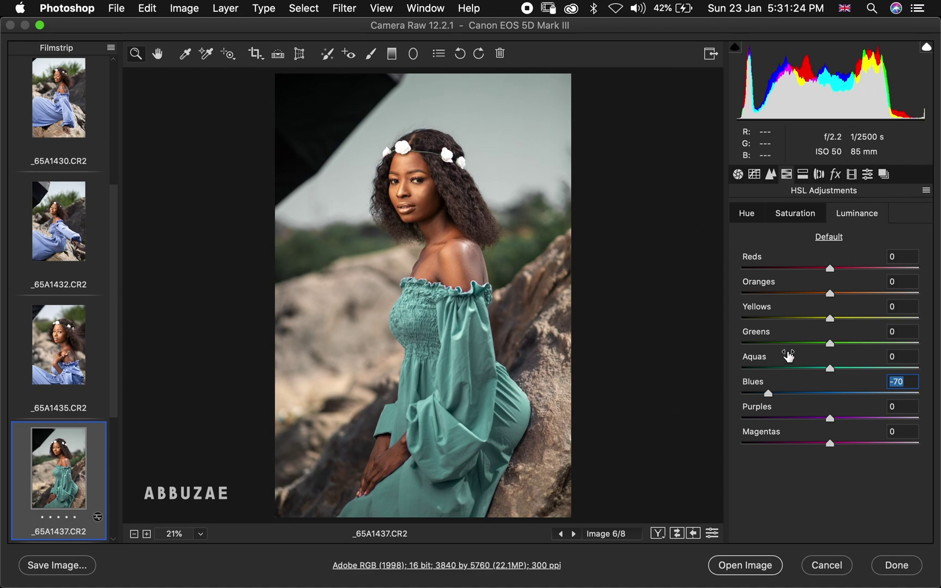
# Try brightening the Greens luminance, resetting it, and restoring the adjustment.
pyautogui.moveTo(832, 342); pyautogui.dragTo(873, 336)
pyautogui.doubleClick(873, 338)
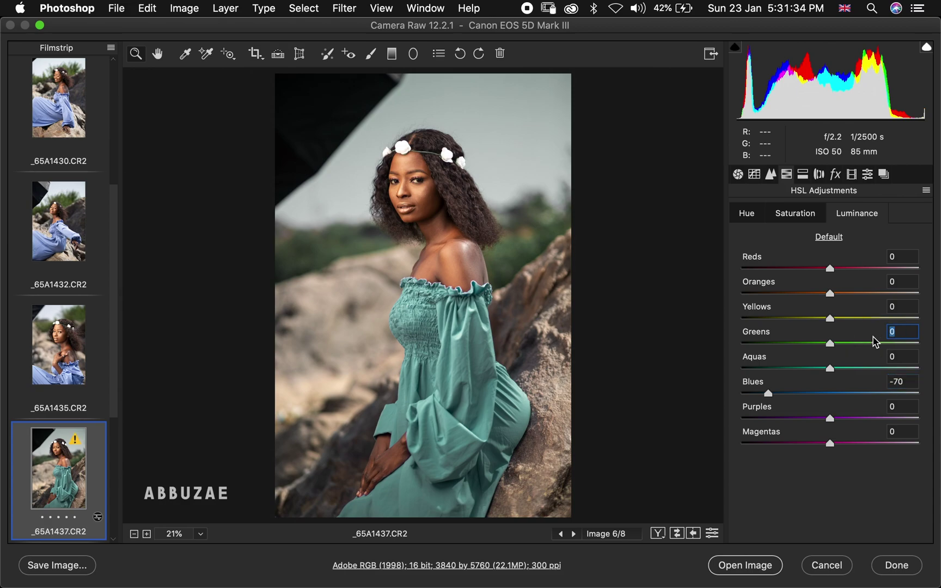
pyautogui.keyDown('shift'); pyautogui.click(873, 342); pyautogui.keyUp('shift')
# Set Oranges saturation to -10 and return to the Basic panel.
pyautogui.click(804, 216)
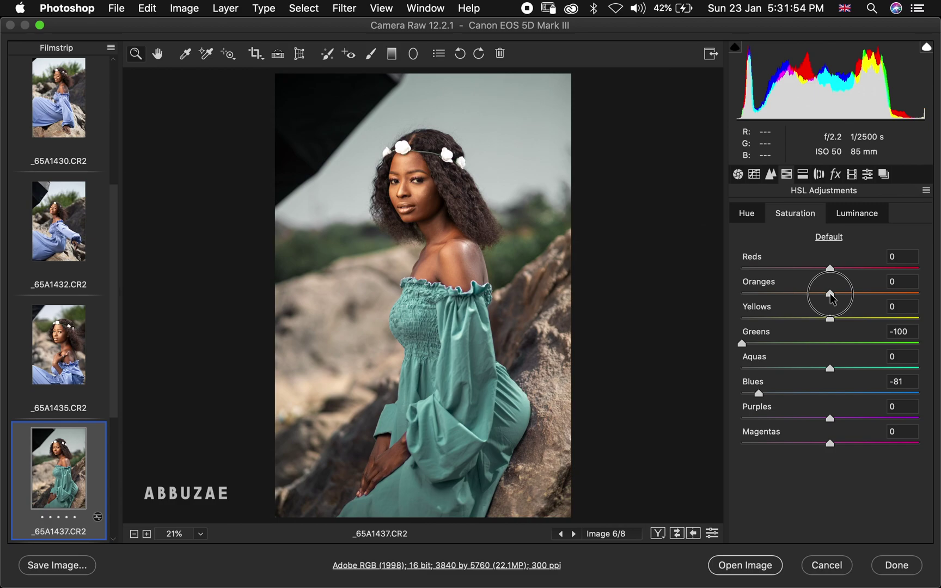
pyautogui.moveTo(830, 293); pyautogui.dragTo(823, 295)
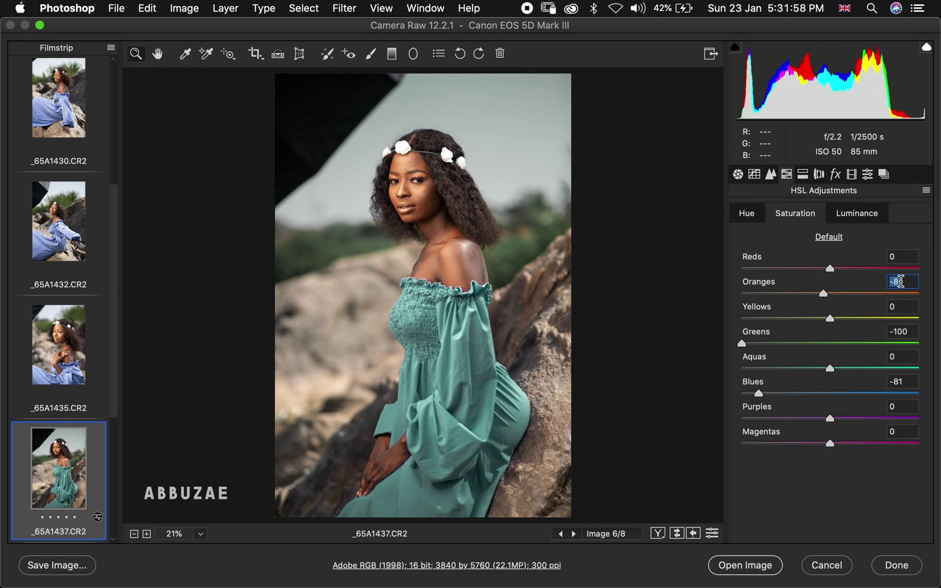
pyautogui.write('-10')
pyautogui.click(738, 175)
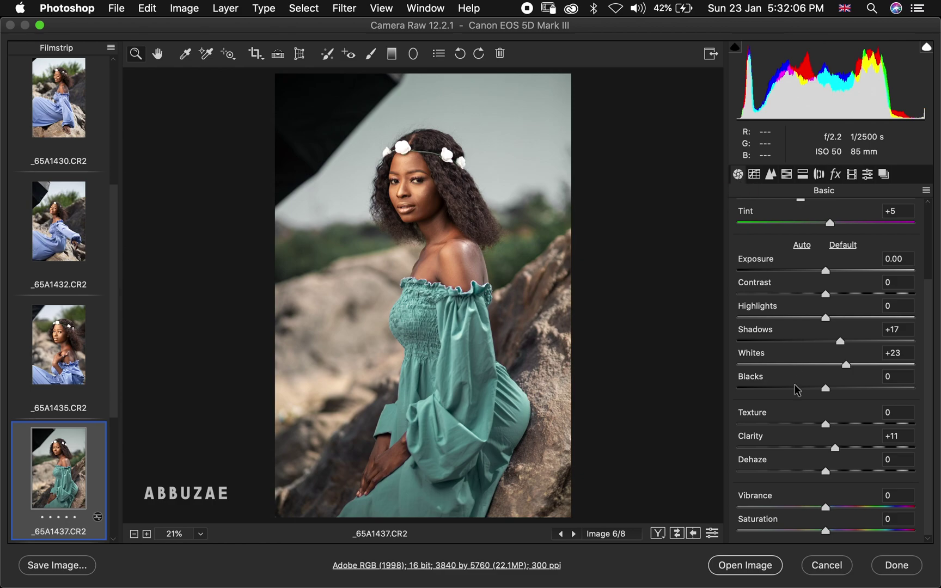
# Raise Vibrance to +10 in the Basic panel, leaving Saturation at 0.
pyautogui.moveTo(826, 507); pyautogui.dragTo(835, 509)
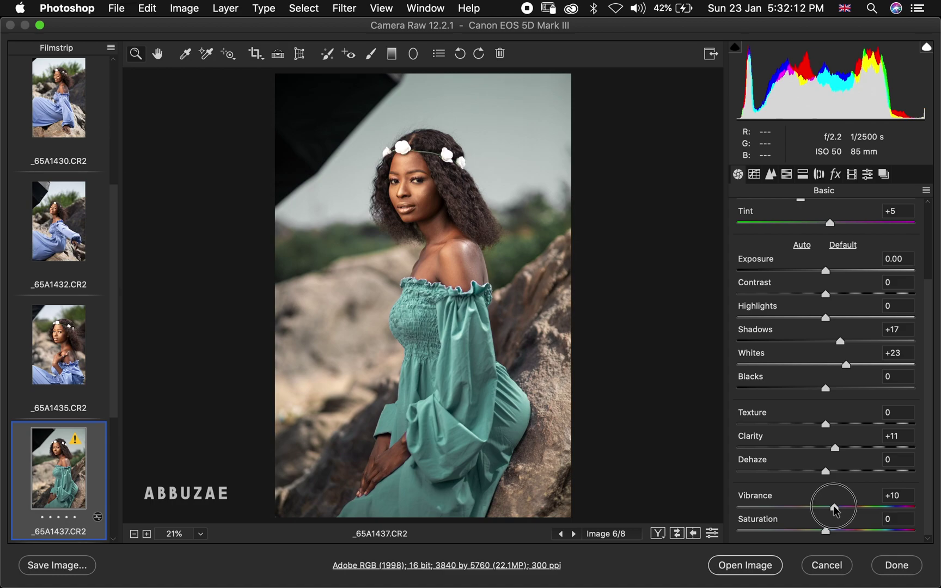
pyautogui.moveTo(834, 505); pyautogui.dragTo(834, 504)
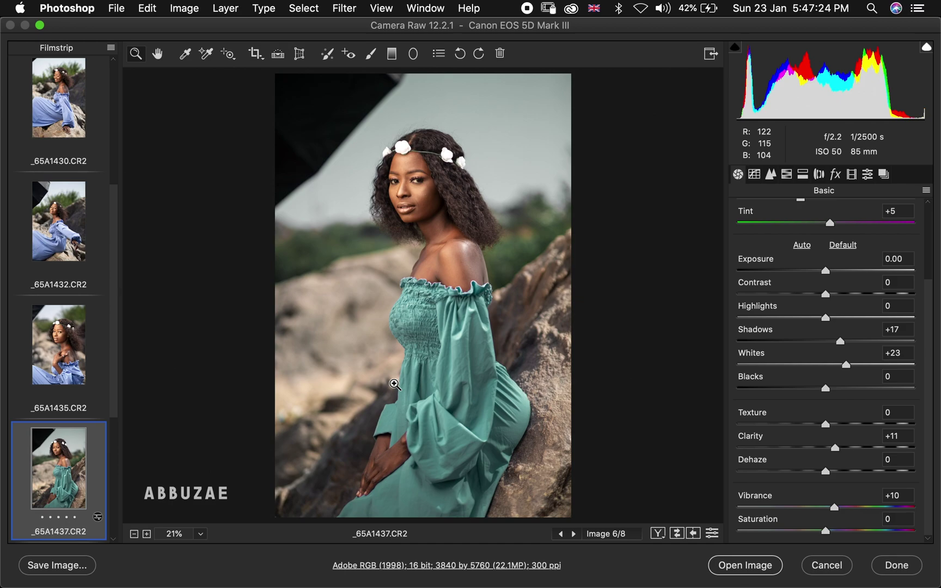
# Compare _65A1435, _65A1432 and _65A1430 with the edited _65A1437, then select all eight images.
pyautogui.click(70, 351)
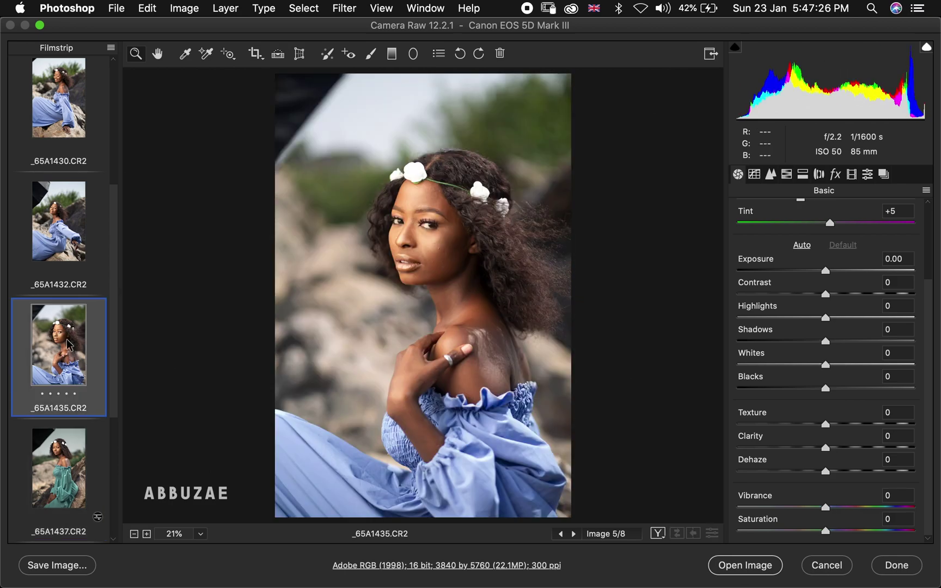
pyautogui.click(70, 213)
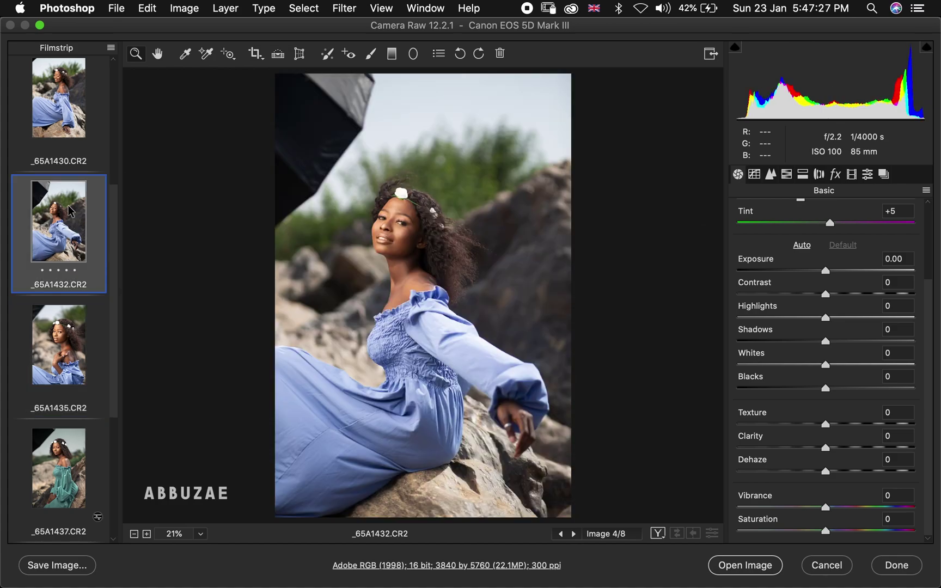
pyautogui.click(69, 116)
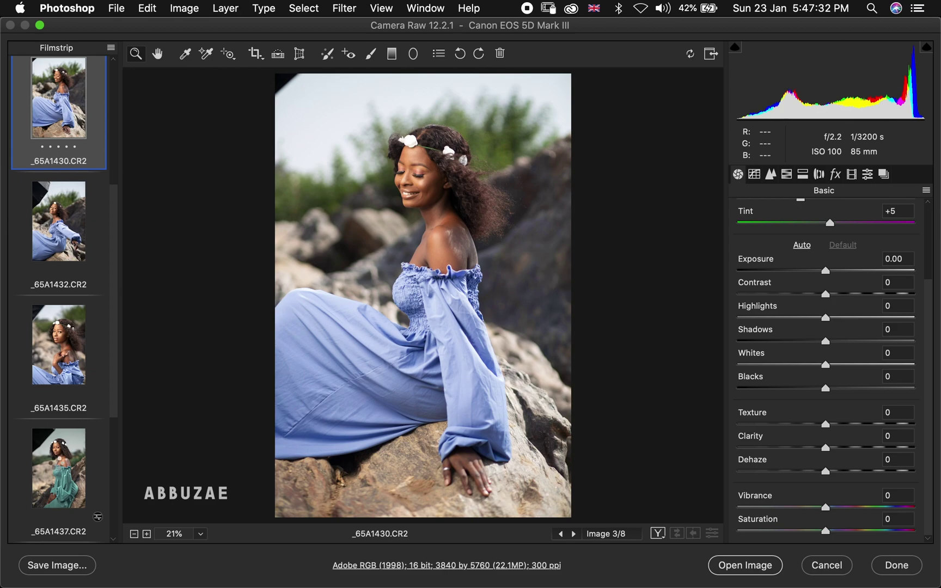
pyautogui.click(53, 460)
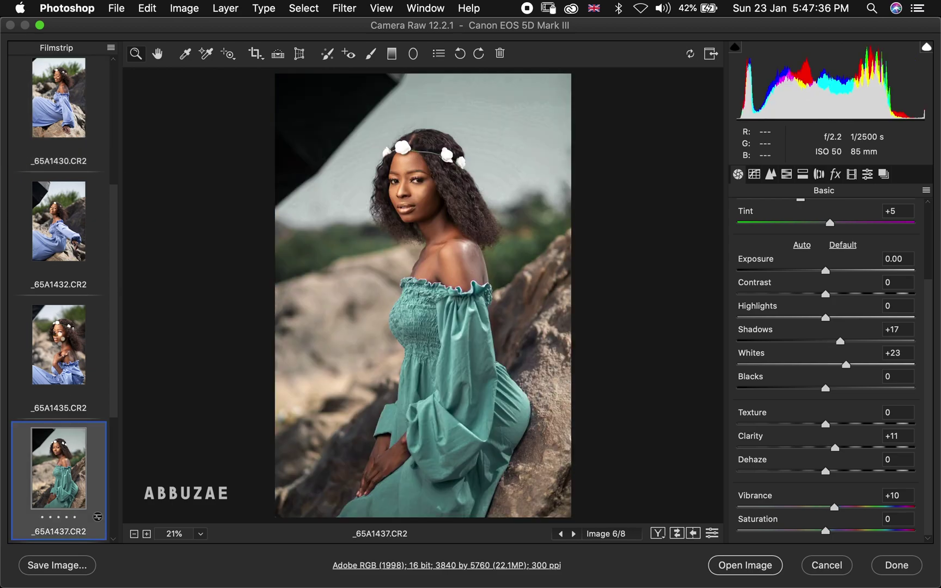
pyautogui.click(54, 311)
pyautogui.click(60, 220)
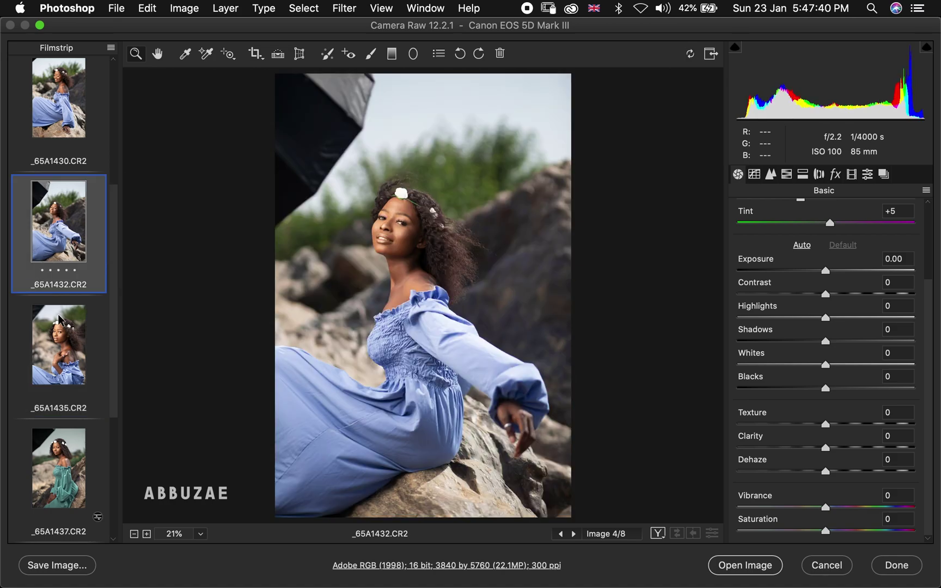
pyautogui.click(68, 478)
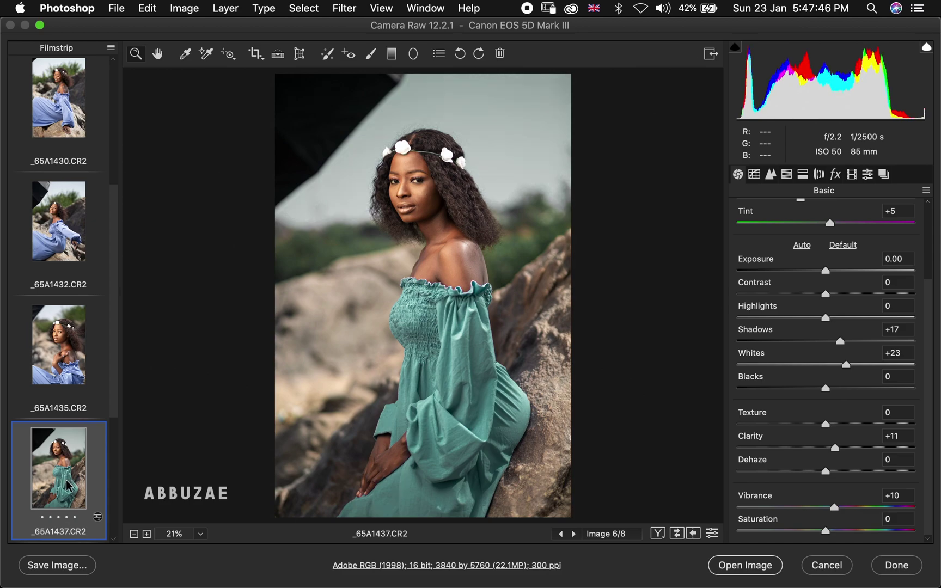
pyautogui.press('super+a')
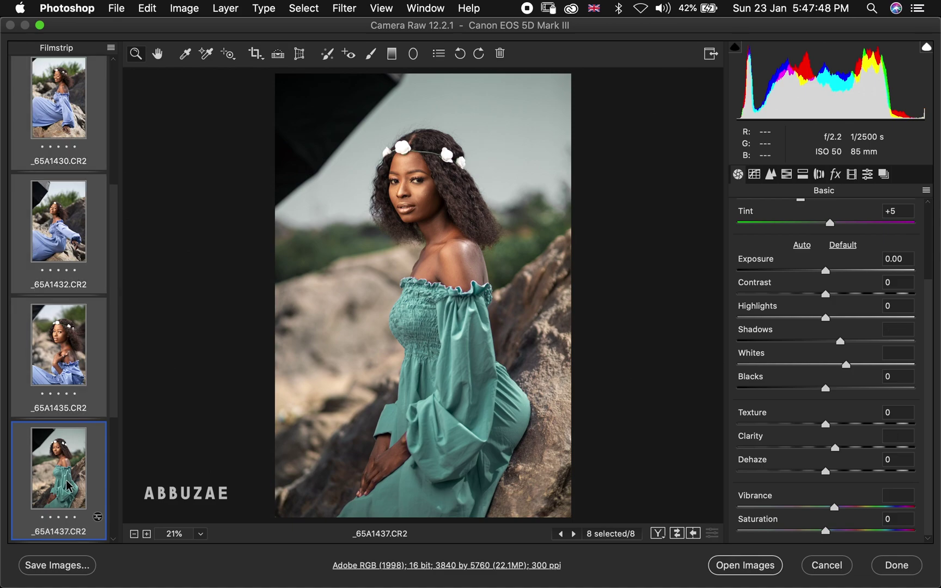
# Sync _65A1437's edits to all eight images using the Default subset with Saturation included.
pyautogui.click(110, 49)
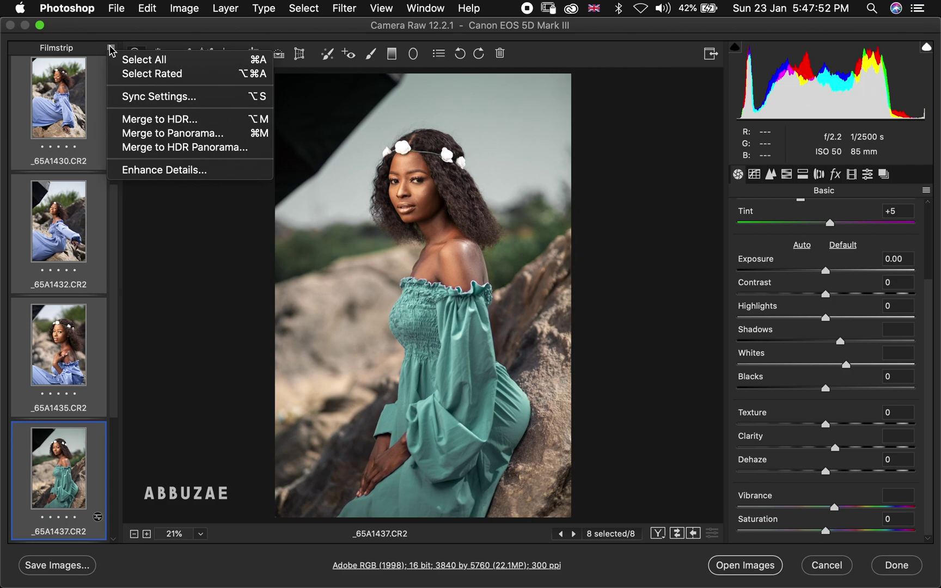
pyautogui.click(177, 97)
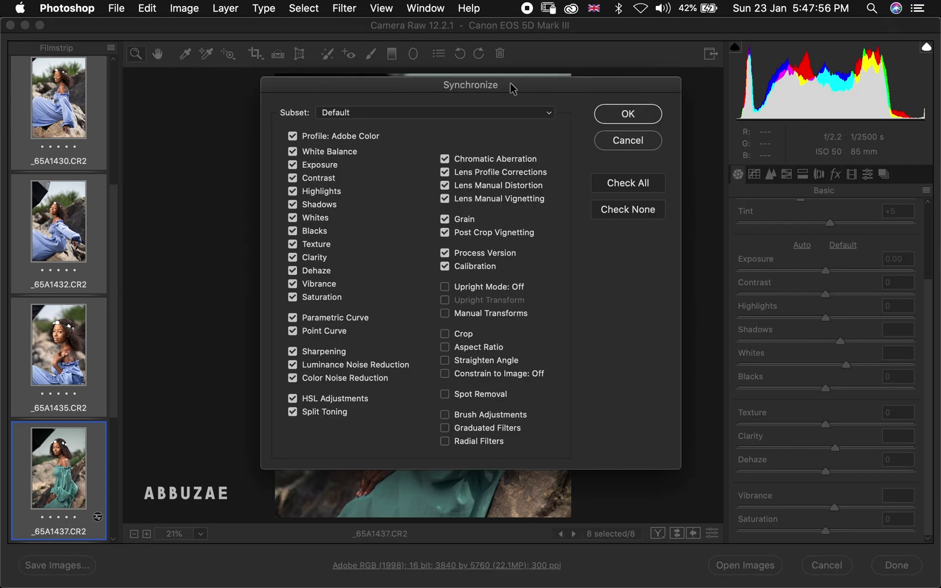
pyautogui.moveTo(524, 82); pyautogui.dragTo(510, 107)
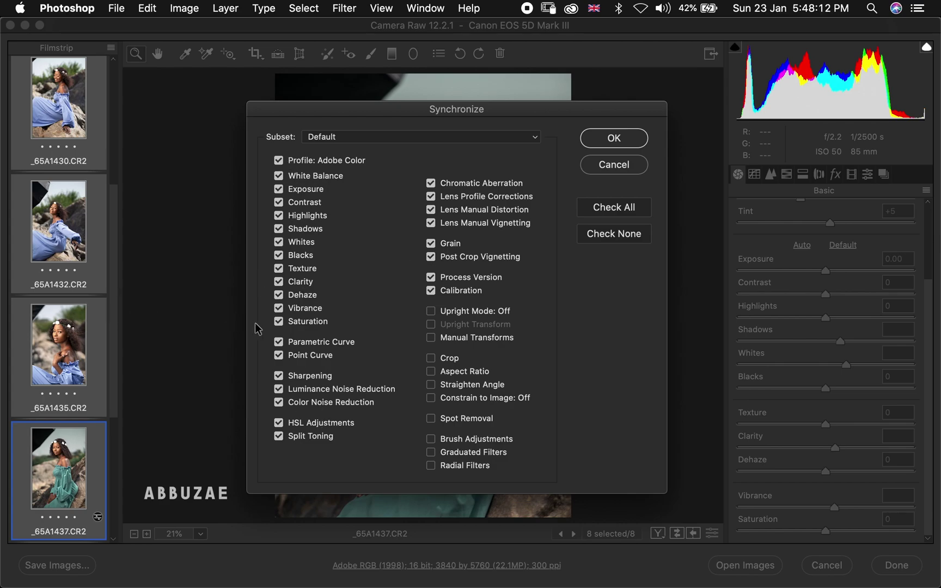
pyautogui.click(278, 324)
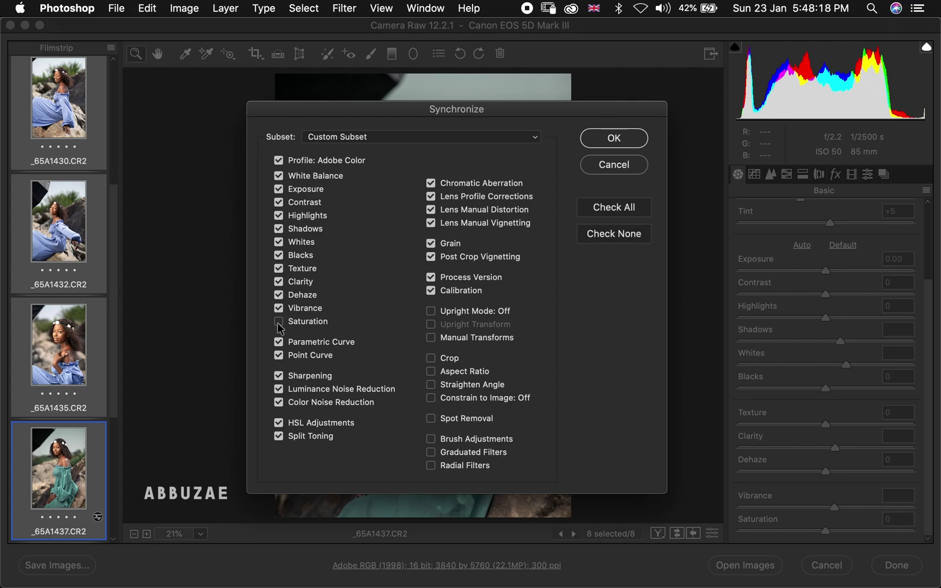
pyautogui.click(280, 326)
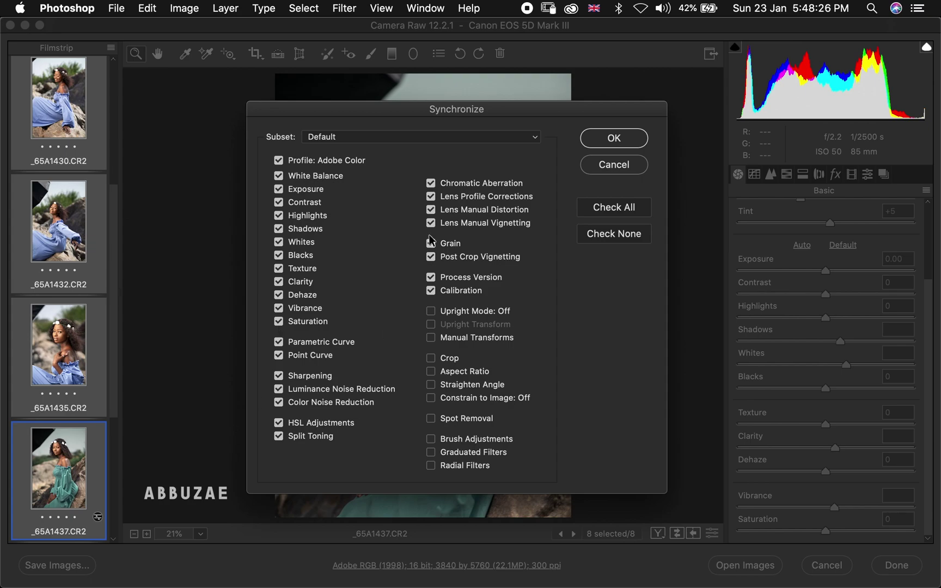
pyautogui.click(623, 139)
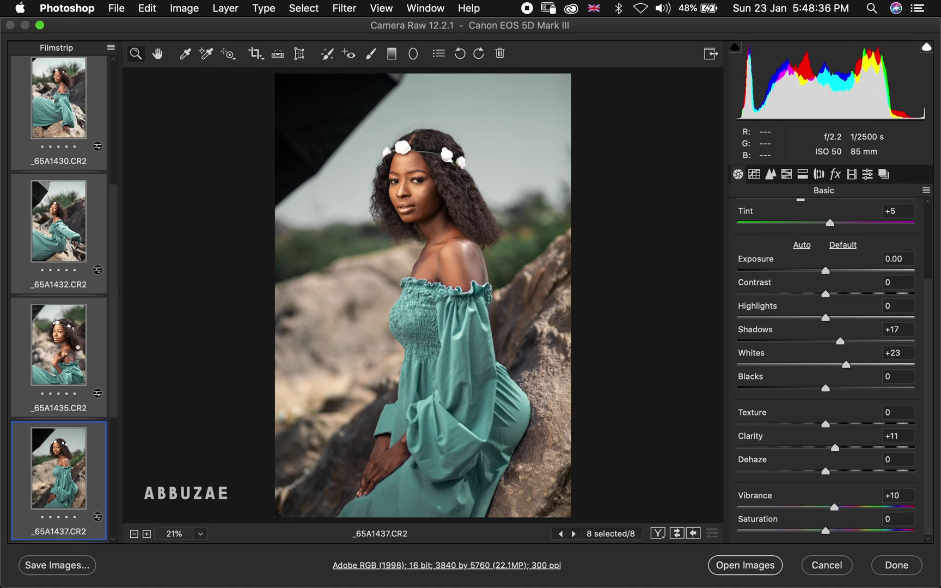
pyautogui.click(77, 357)
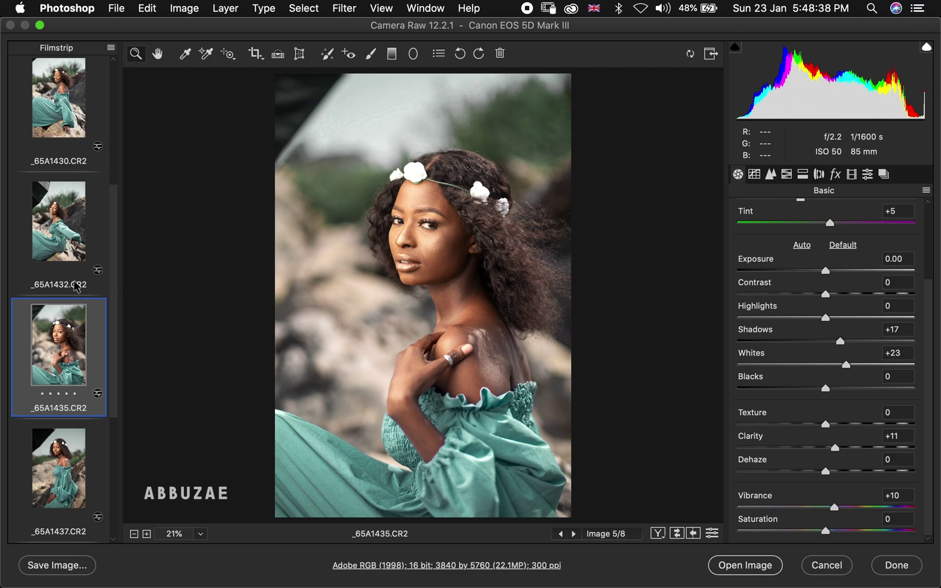
pyautogui.click(59, 233)
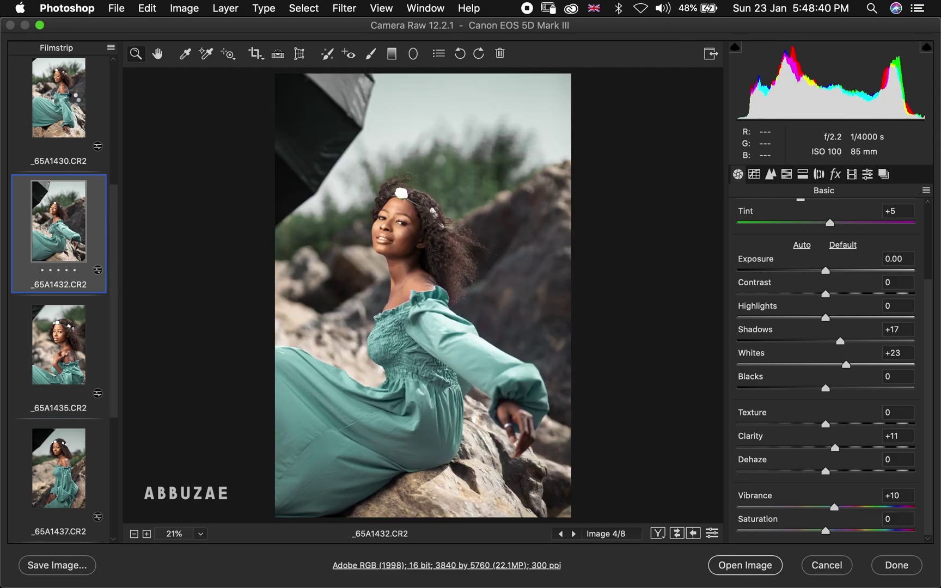
pyautogui.click(74, 99)
pyautogui.click(74, 98)
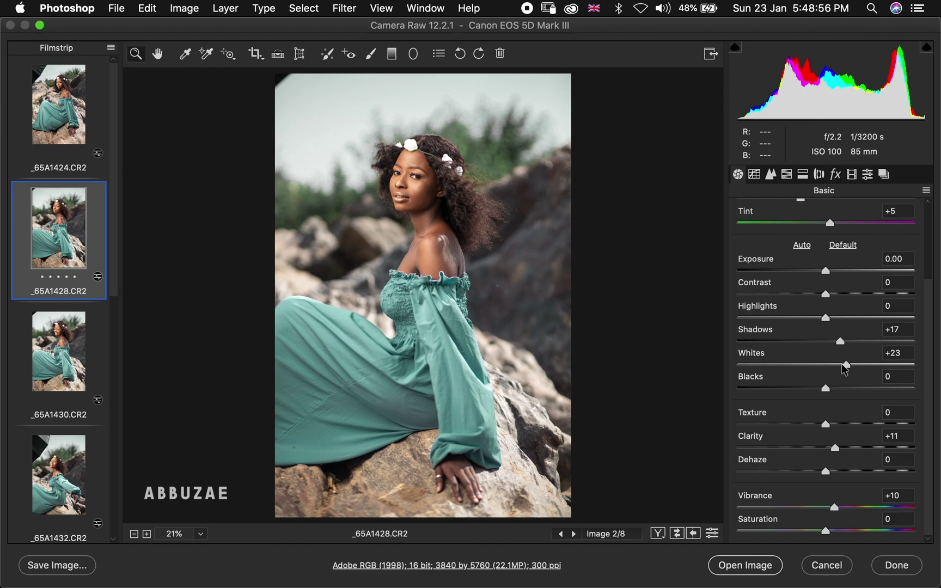
pyautogui.scroll(-5, 50, 431)
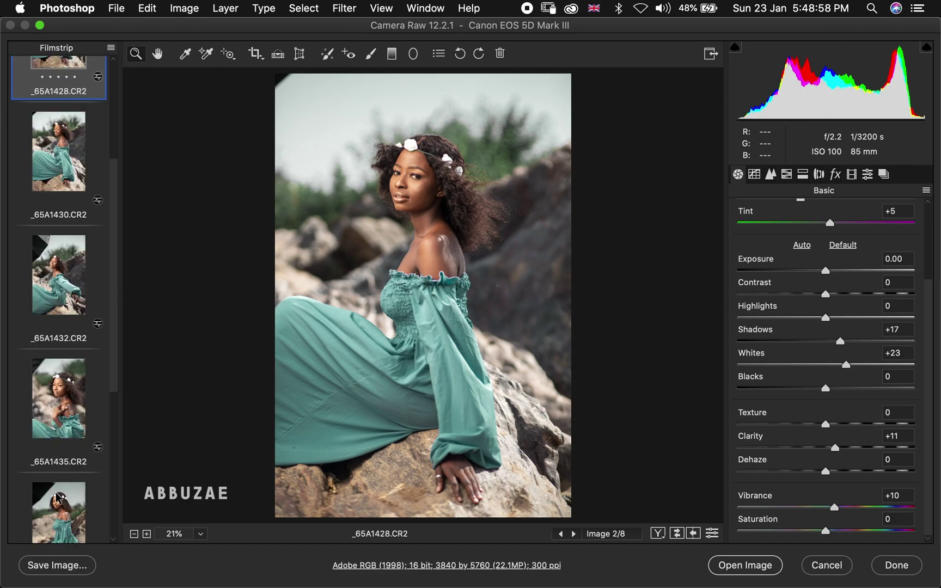
pyautogui.click(57, 497)
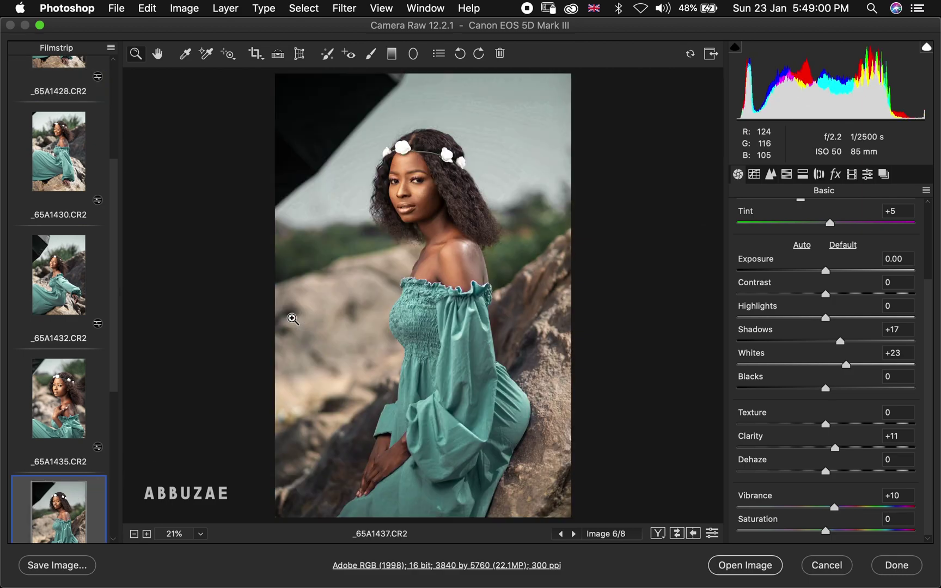